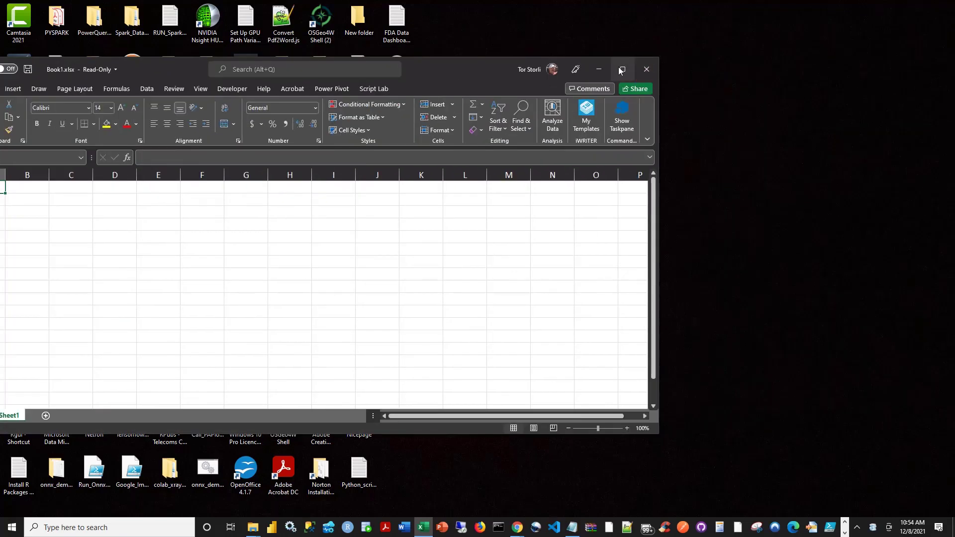
Maximize the Excel window so the blank Book1 sheet fills the screen.
{"action": "left_click", "coordinate": [621, 70]}
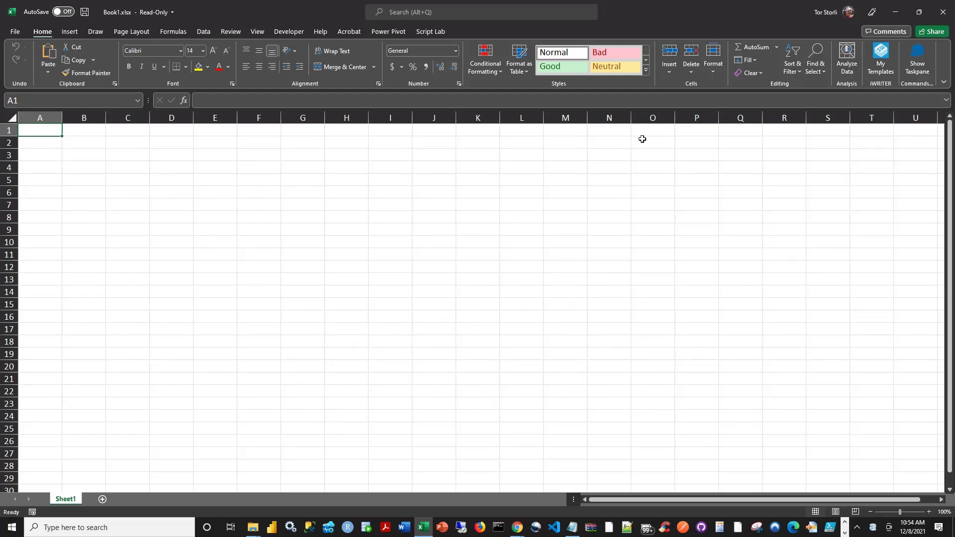
Show the Financial Data Module pane, read its instructions, and check the ABBV ticker and 1d range fields.
{"action": "left_click", "coordinate": [918, 65]}
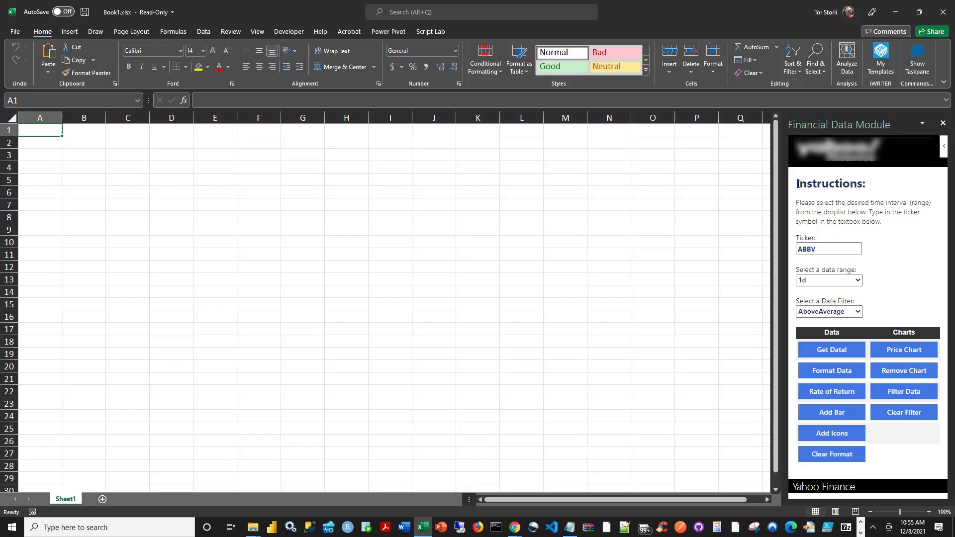
{"action": "left_click_drag", "start_coordinate": [796, 183], "coordinate": [893, 189]}
{"action": "left_click", "coordinate": [844, 210]}
{"action": "left_click_drag", "start_coordinate": [883, 222], "coordinate": [792, 201]}
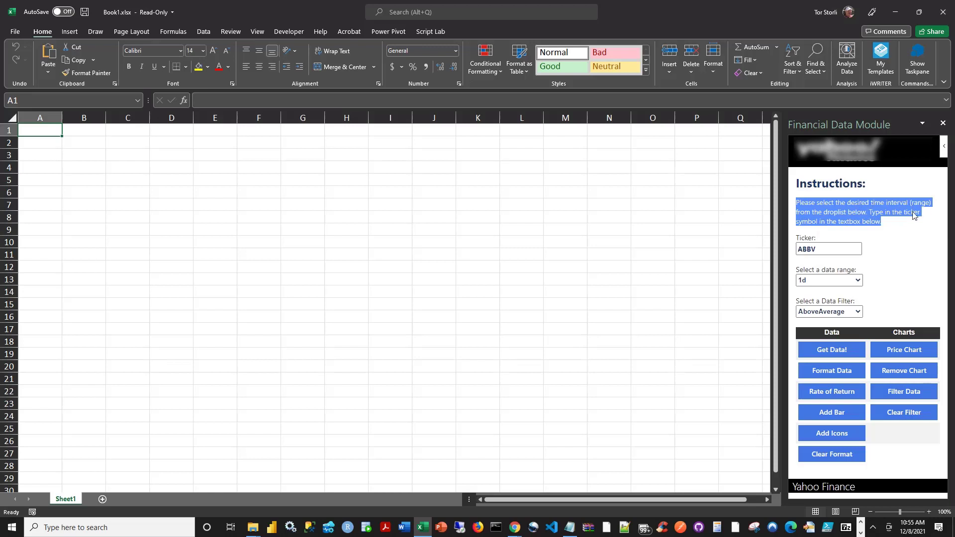
{"action": "left_click", "coordinate": [859, 220]}
{"action": "left_click_drag", "start_coordinate": [895, 224], "coordinate": [798, 204]}
{"action": "left_click", "coordinate": [814, 249]}
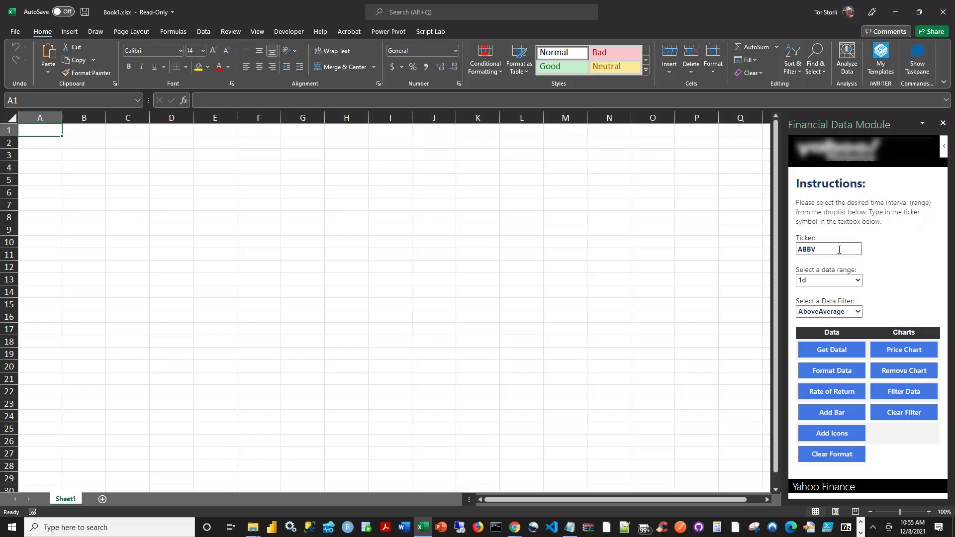
{"action": "left_click", "coordinate": [825, 281]}
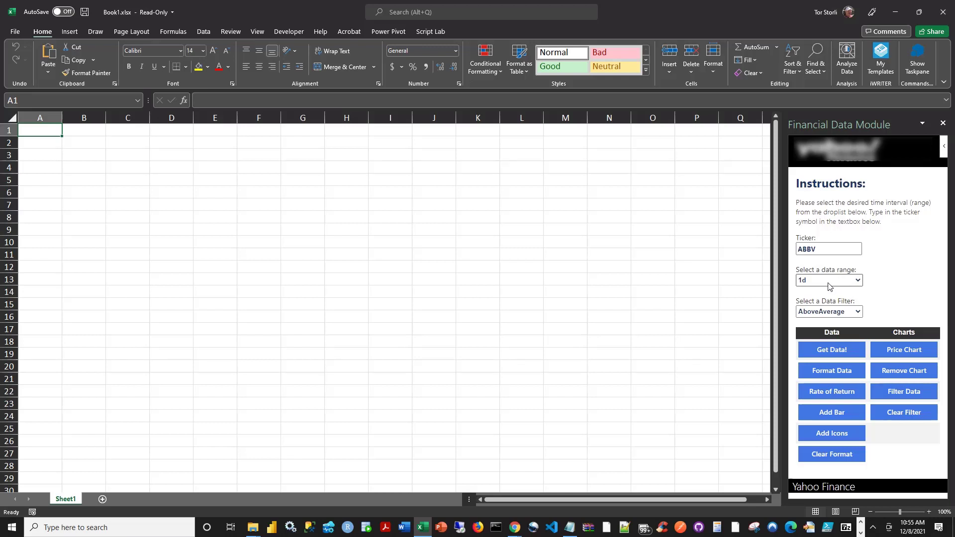
Change the pane's data range from 1d to 1mo for ABBV.
{"action": "left_click", "coordinate": [858, 281]}
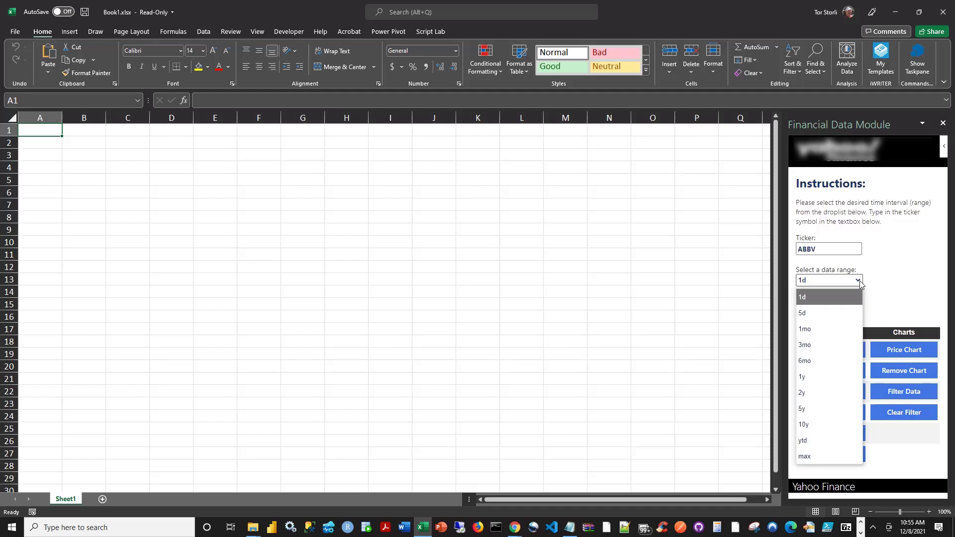
{"action": "left_click", "coordinate": [808, 330]}
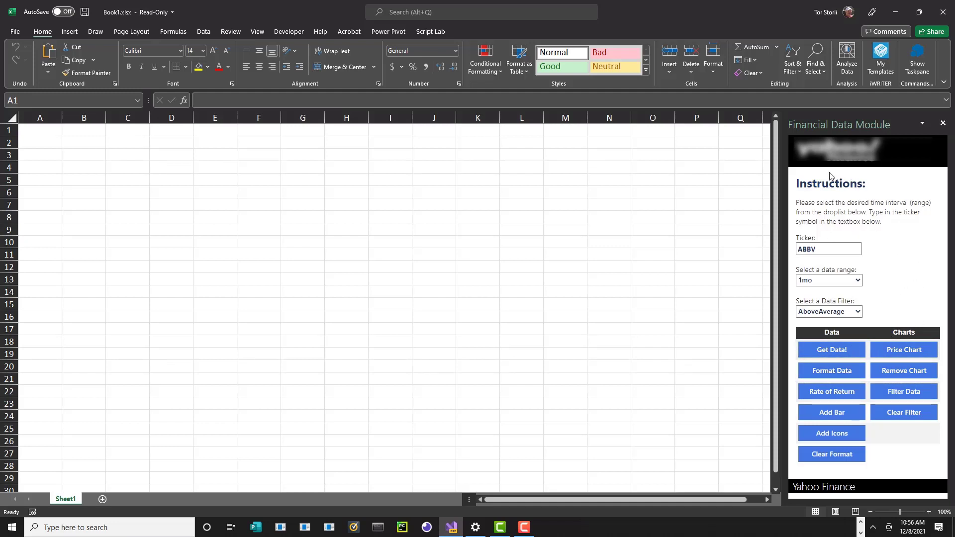
Fetch one month of ABBV daily prices into a new Stock sheet with Get Data!
{"action": "left_click", "coordinate": [830, 350]}
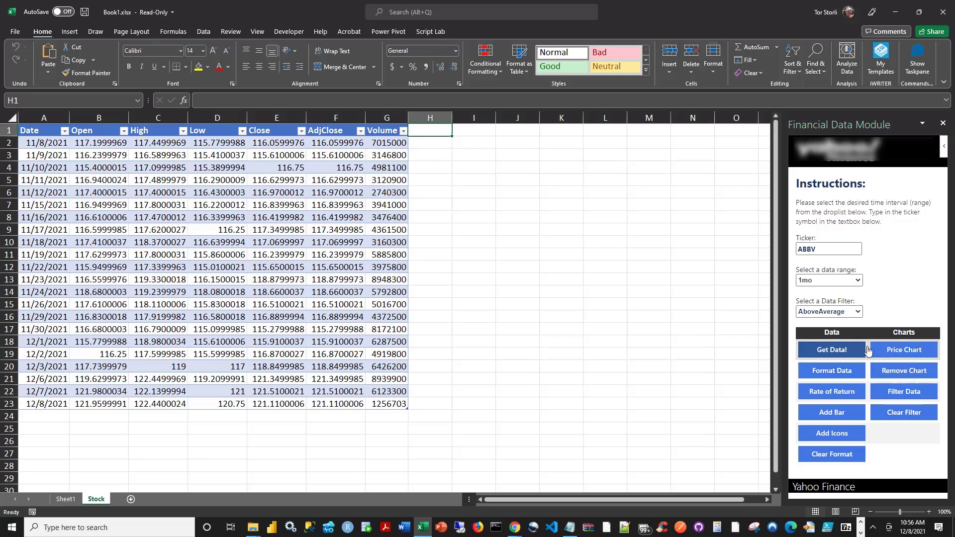
Format the ABBV table and confirm it runs from 12/8/2021 down to 11/8/2021.
{"action": "left_click", "coordinate": [837, 378]}
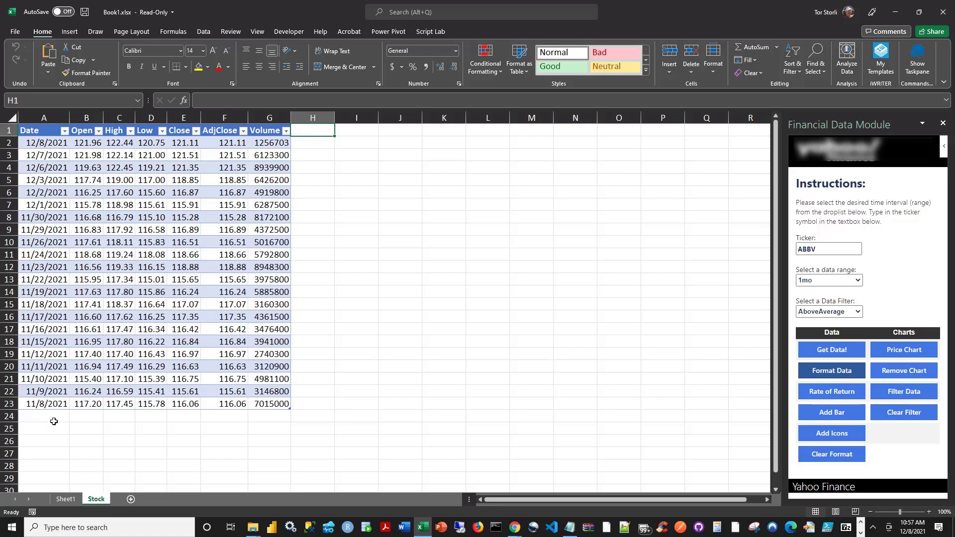
{"action": "left_click", "coordinate": [45, 144]}
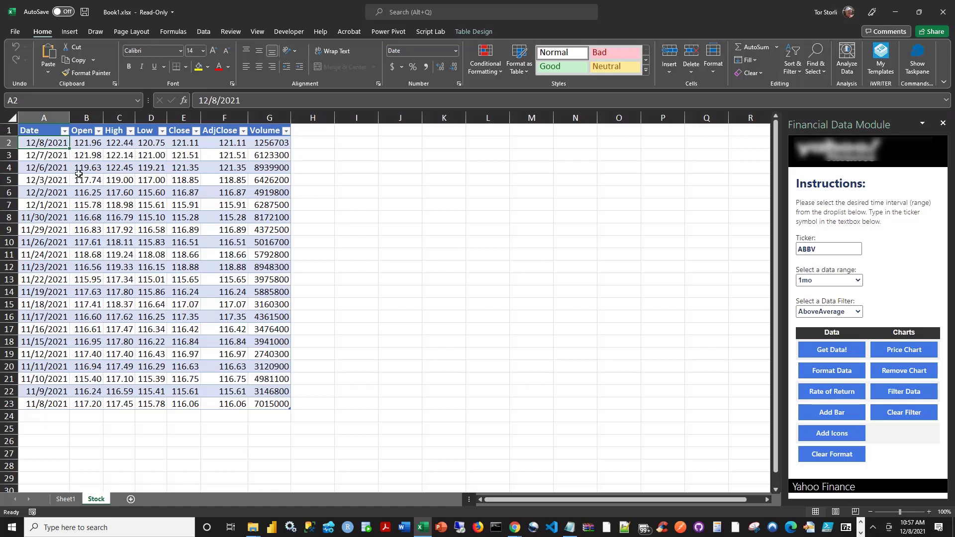
{"action": "left_click", "coordinate": [43, 404]}
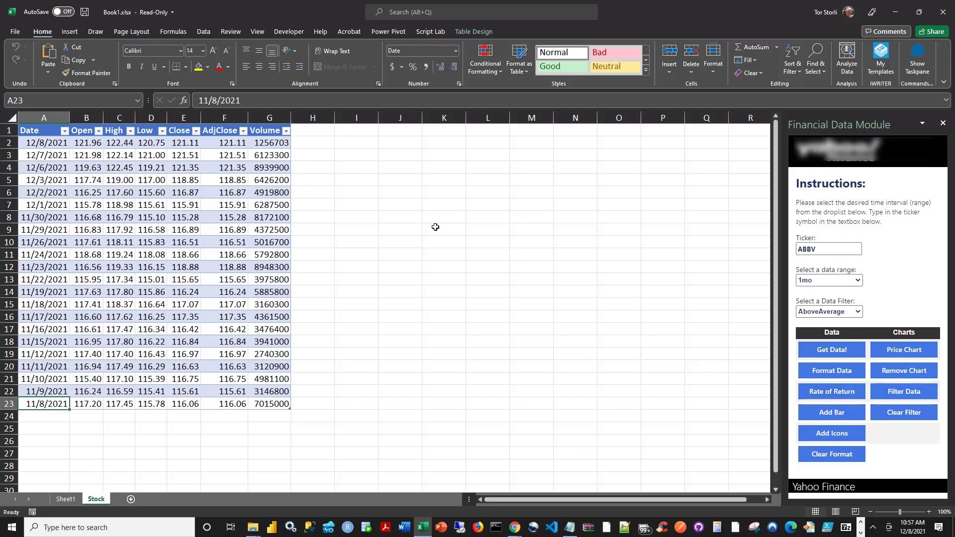
Add a Rate of Return column and inspect its =LN(F2/F3) formula against AdjClose values.
{"action": "left_click", "coordinate": [830, 391]}
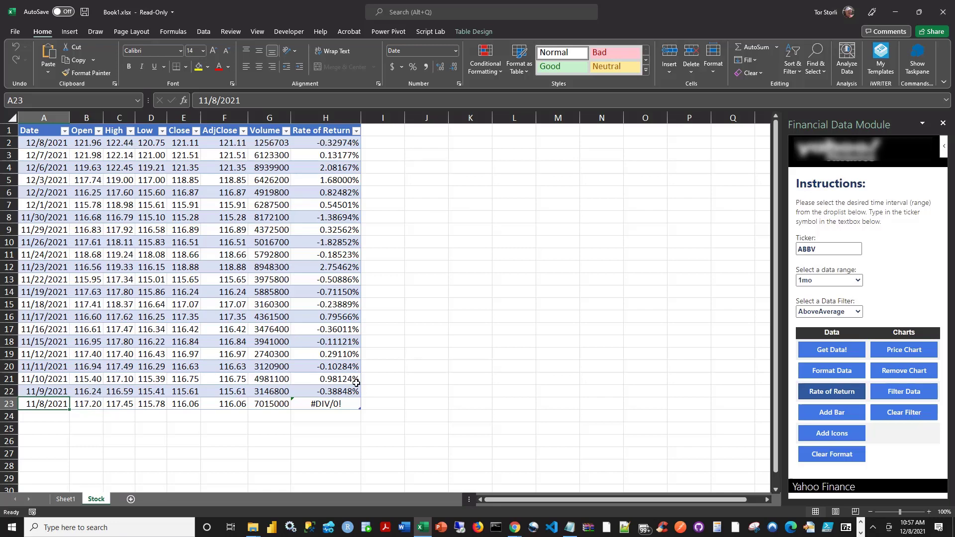
{"action": "left_click", "coordinate": [328, 143]}
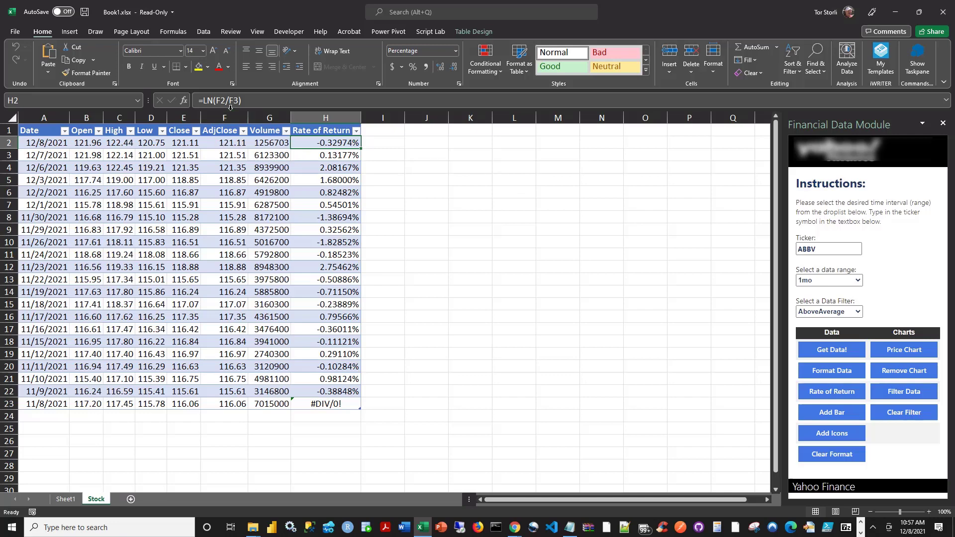
{"action": "left_click", "coordinate": [225, 143]}
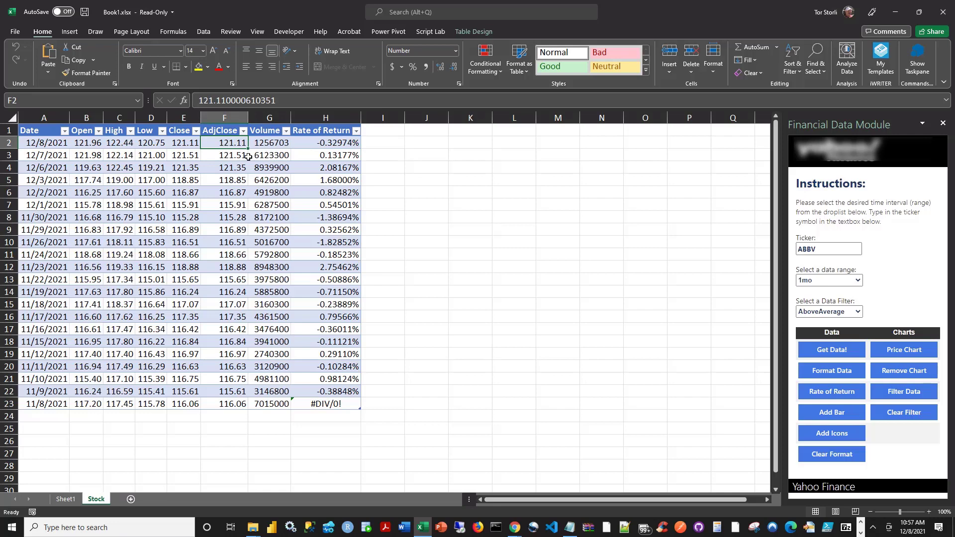
{"action": "left_click", "coordinate": [225, 156]}
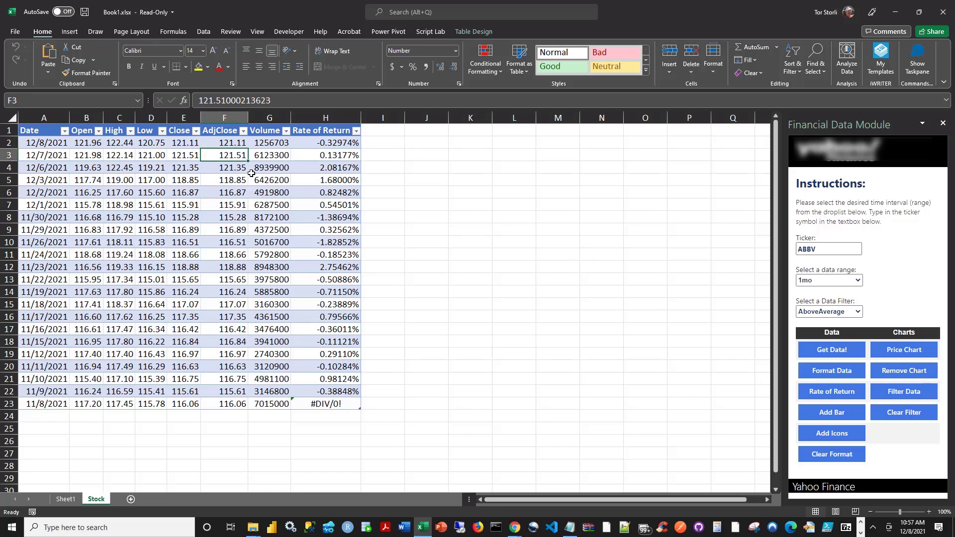
{"action": "left_click", "coordinate": [336, 145]}
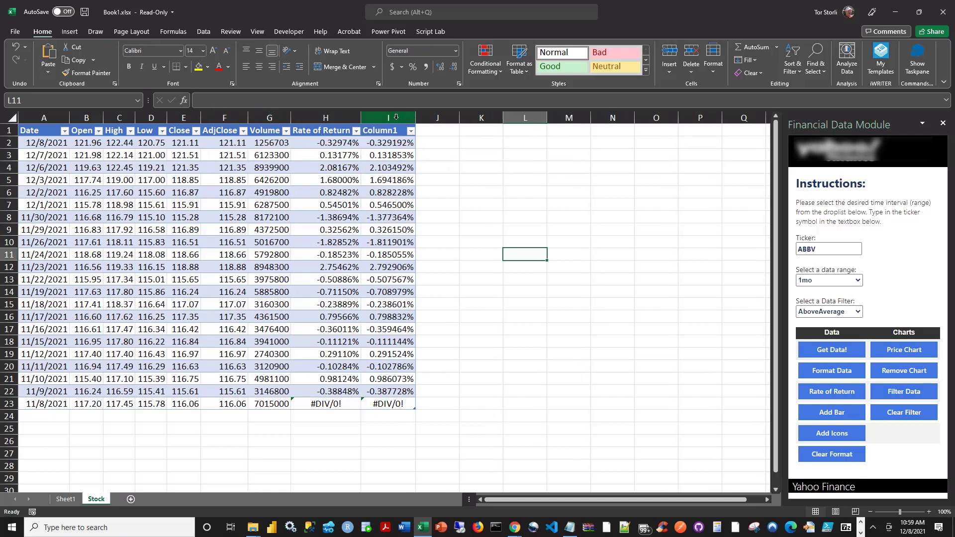
Set the data range to 3mo and replace ticker ABBV with PLTR.
{"action": "left_click", "coordinate": [397, 118]}
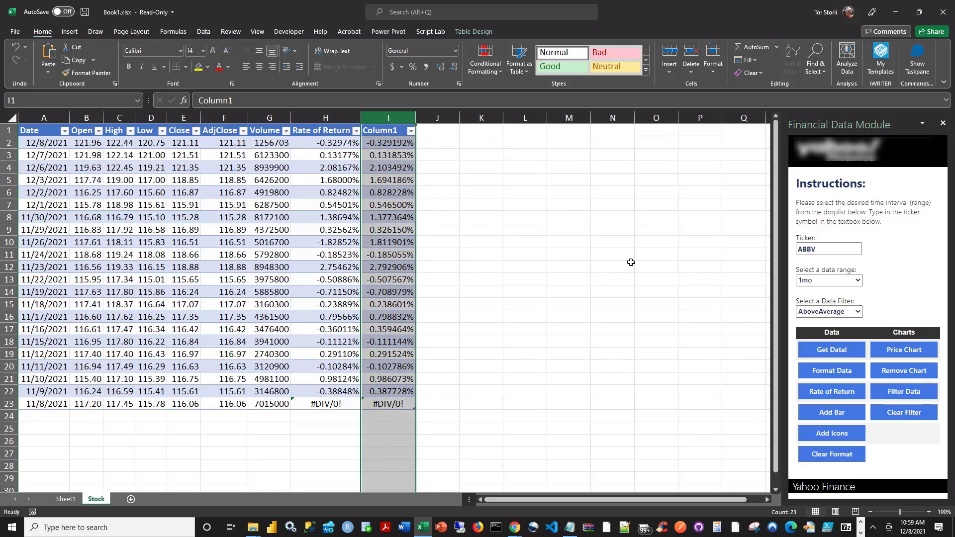
{"action": "left_click", "coordinate": [857, 282]}
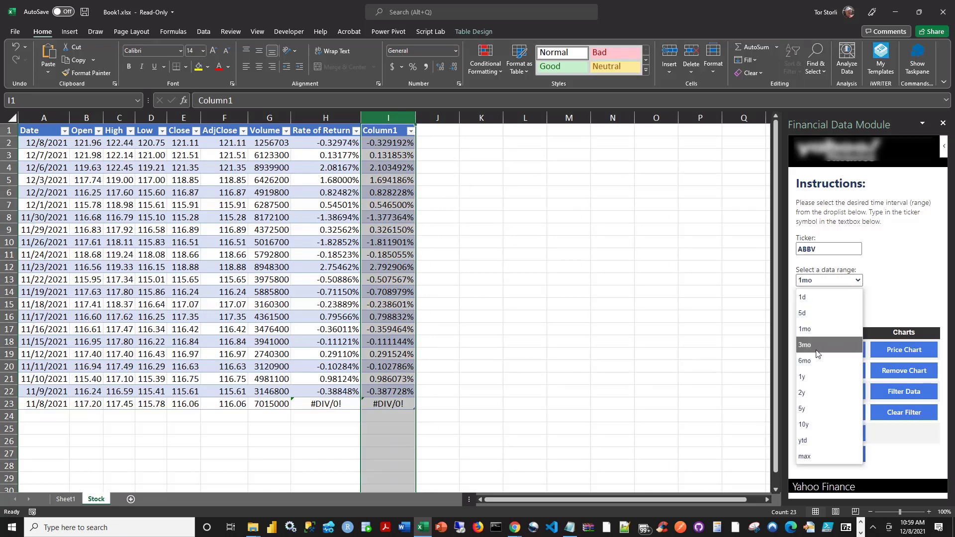
{"action": "left_click", "coordinate": [809, 347]}
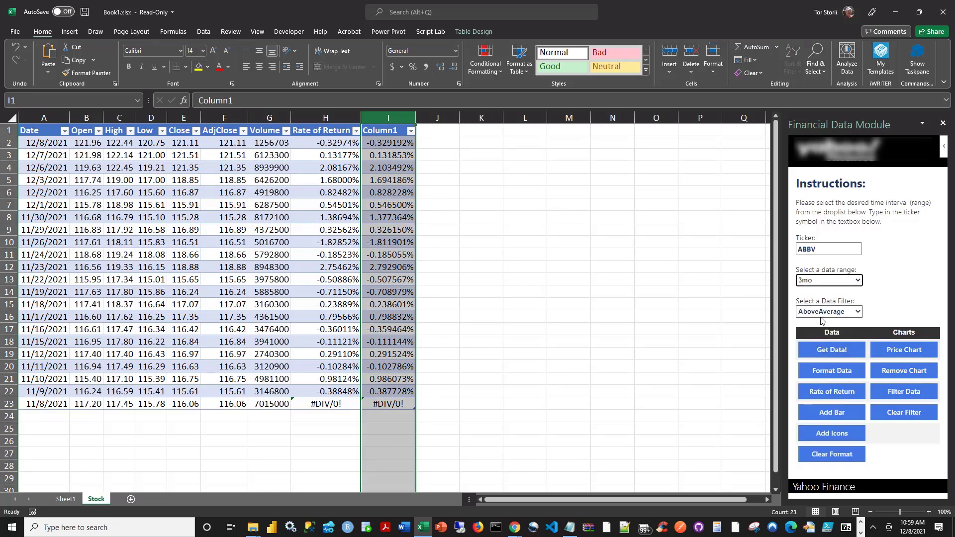
{"action": "double_click", "coordinate": [827, 249]}
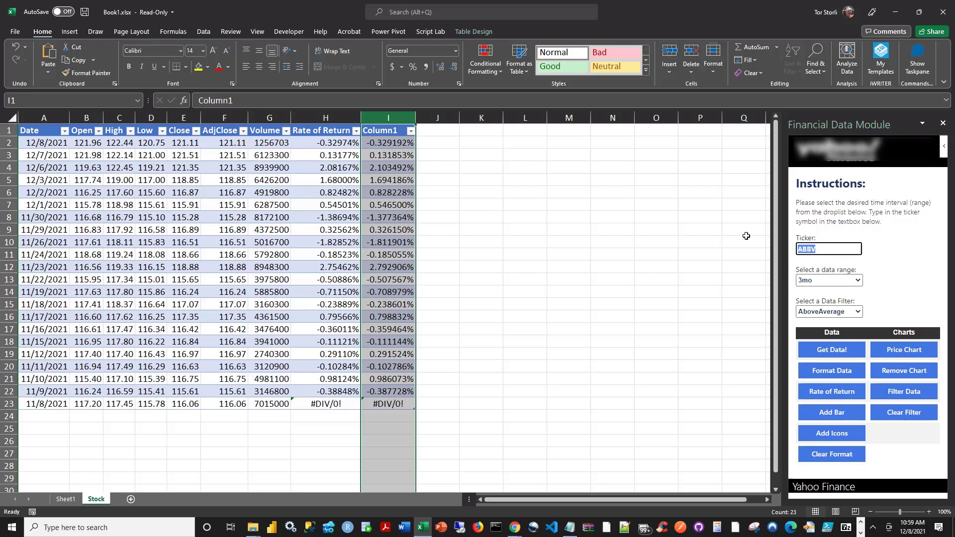
{"action": "type", "text": "PLTR"}
Fetch PLTR prices, format the table, and add a Rate of Return column.
{"action": "left_click", "coordinate": [831, 349]}
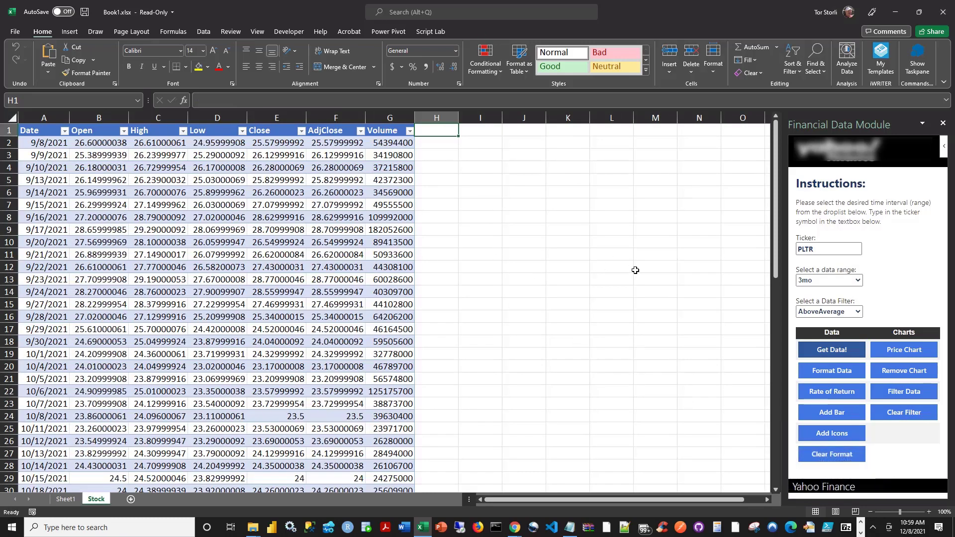
{"action": "left_click", "coordinate": [832, 372]}
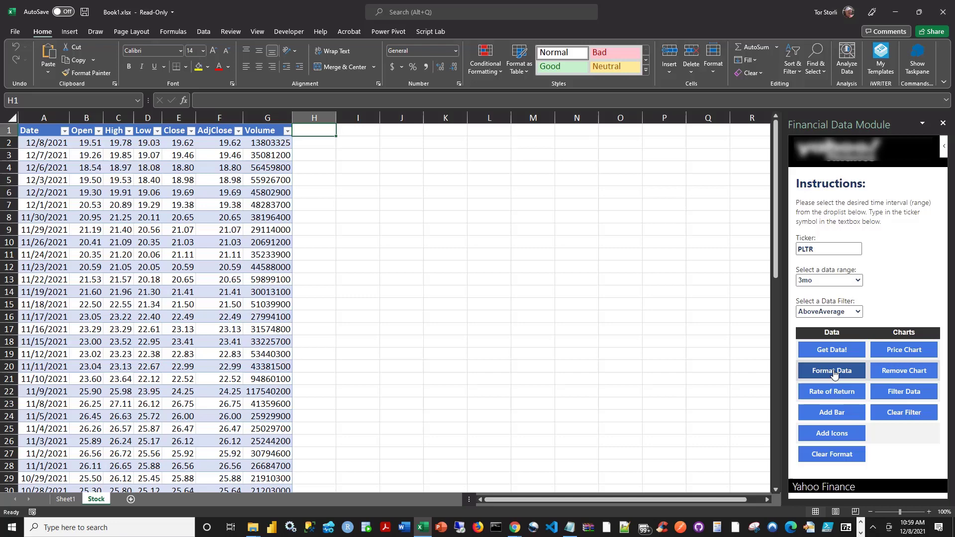
{"action": "left_click", "coordinate": [830, 392]}
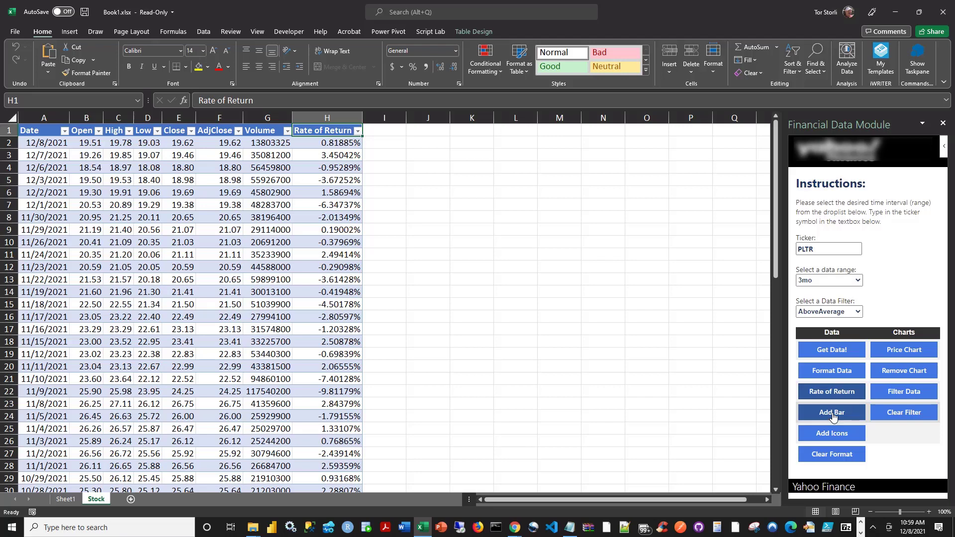
{"action": "left_click", "coordinate": [832, 416]}
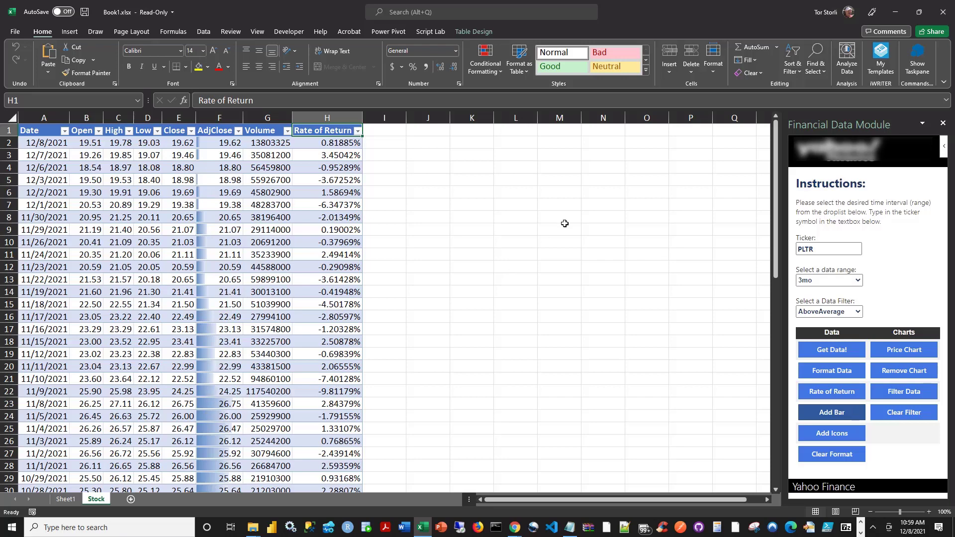
{"action": "left_click", "coordinate": [219, 180]}
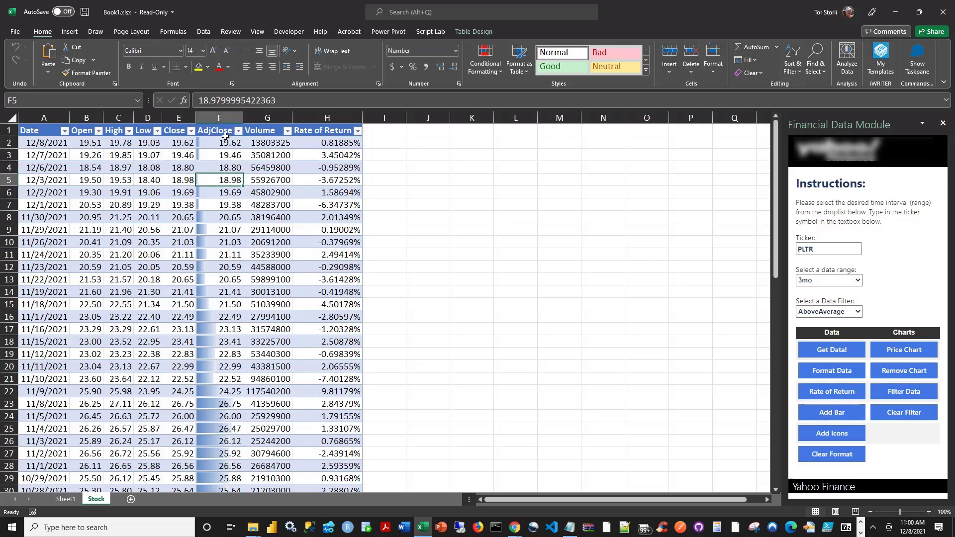
{"action": "left_click", "coordinate": [8, 167]}
{"action": "left_click", "coordinate": [5, 192]}
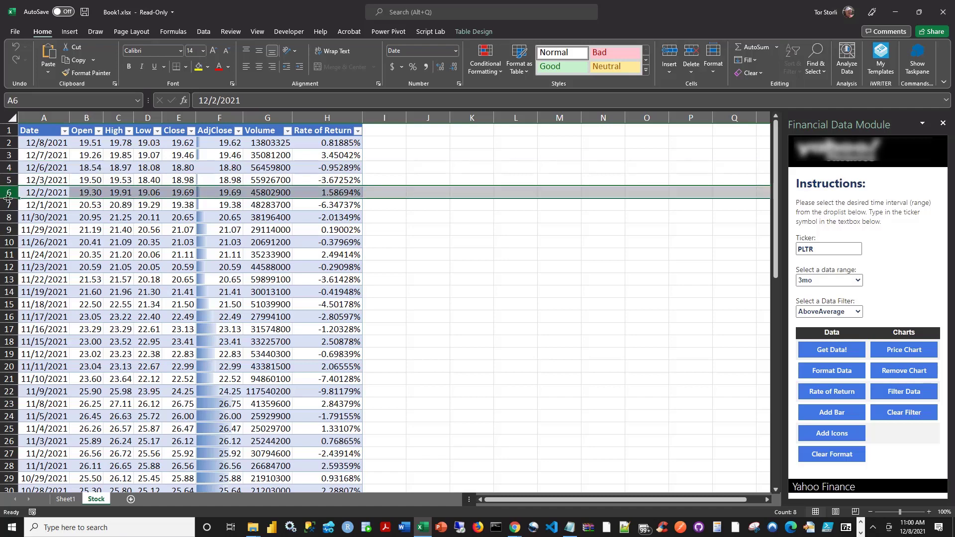
{"action": "left_click", "coordinate": [5, 217]}
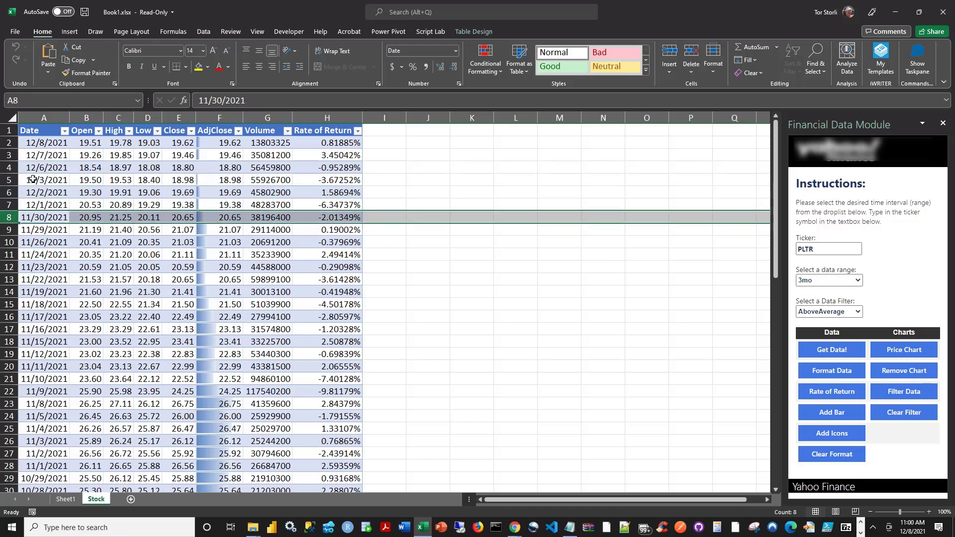
{"action": "left_click", "coordinate": [118, 155]}
{"action": "left_click", "coordinate": [478, 33]}
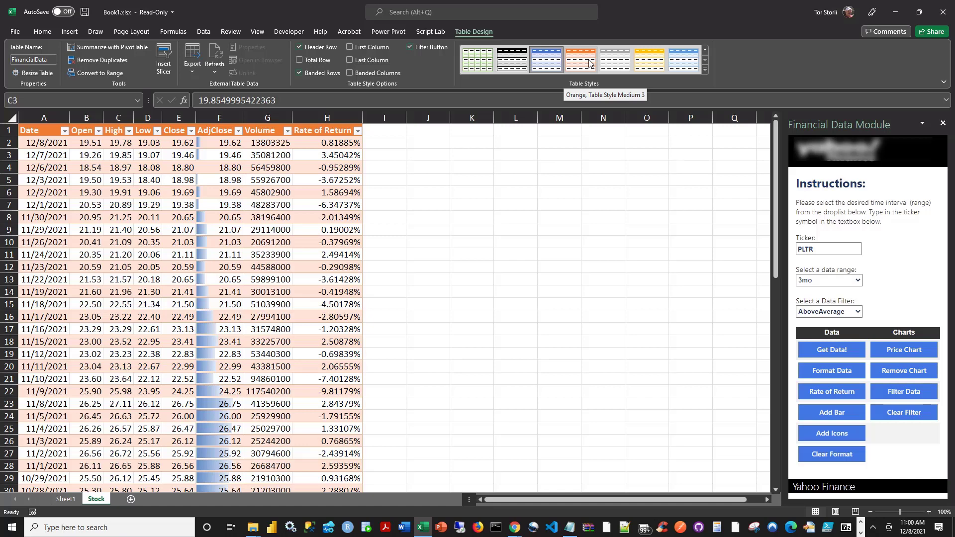
{"action": "left_click", "coordinate": [559, 217]}
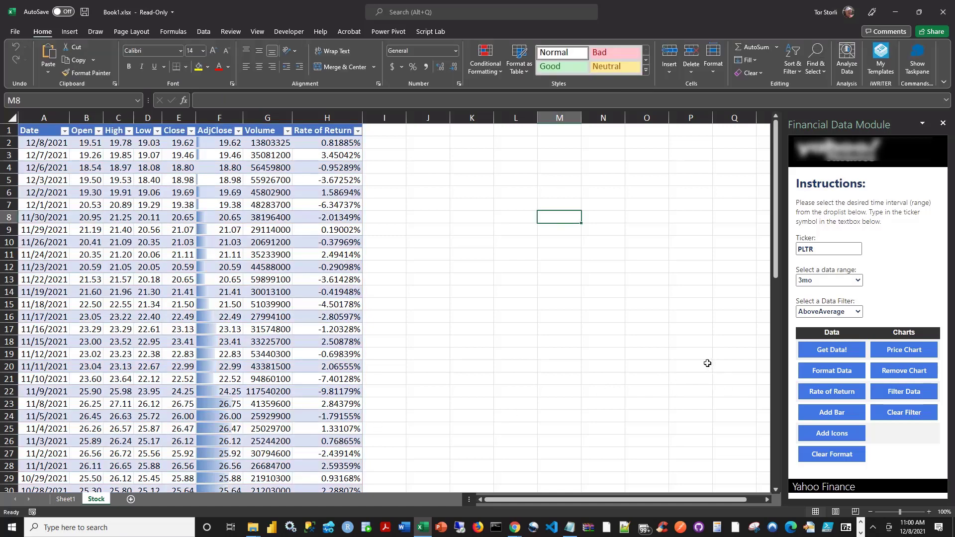
{"action": "left_click", "coordinate": [317, 135]}
Add up/down arrow icons to the Rate of Return values and review the H-column formulas.
{"action": "left_click", "coordinate": [829, 437]}
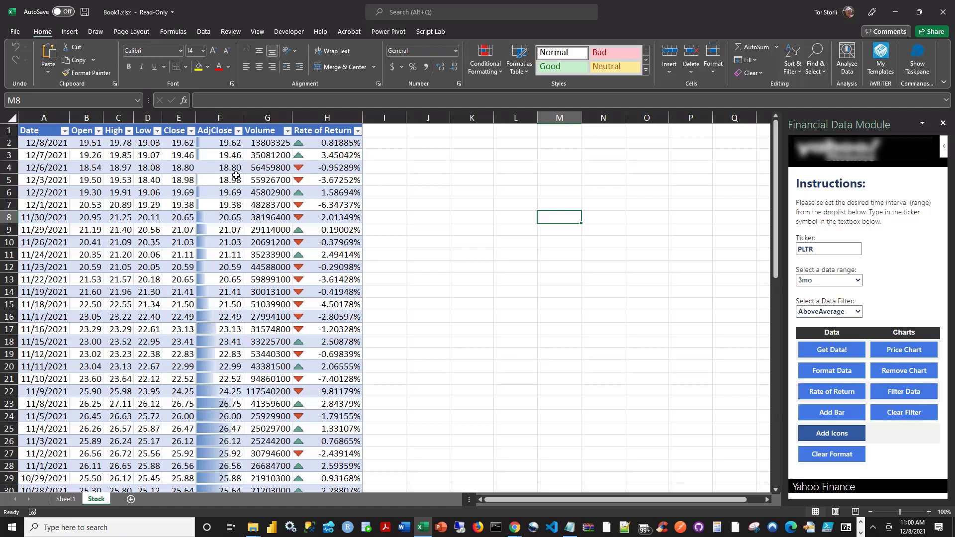
{"action": "left_click", "coordinate": [314, 143]}
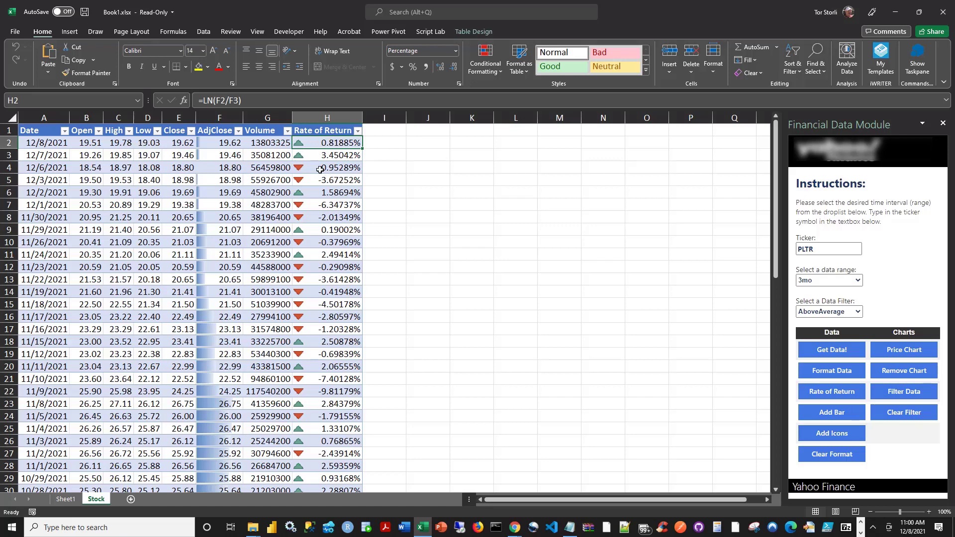
{"action": "left_click", "coordinate": [319, 169]}
{"action": "left_click", "coordinate": [312, 181]}
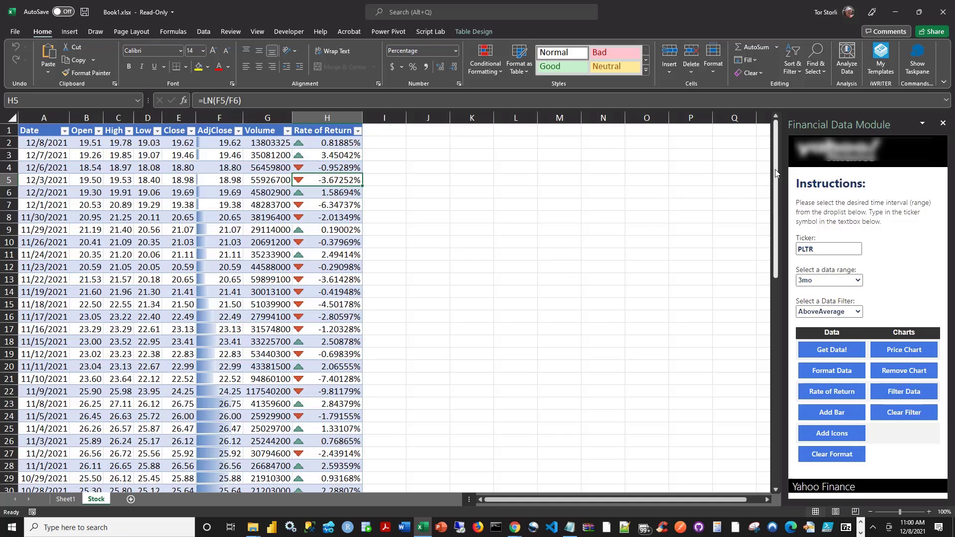
{"action": "scroll", "coordinate": [561, 284], "scroll_direction": "down", "scroll_amount": 9}
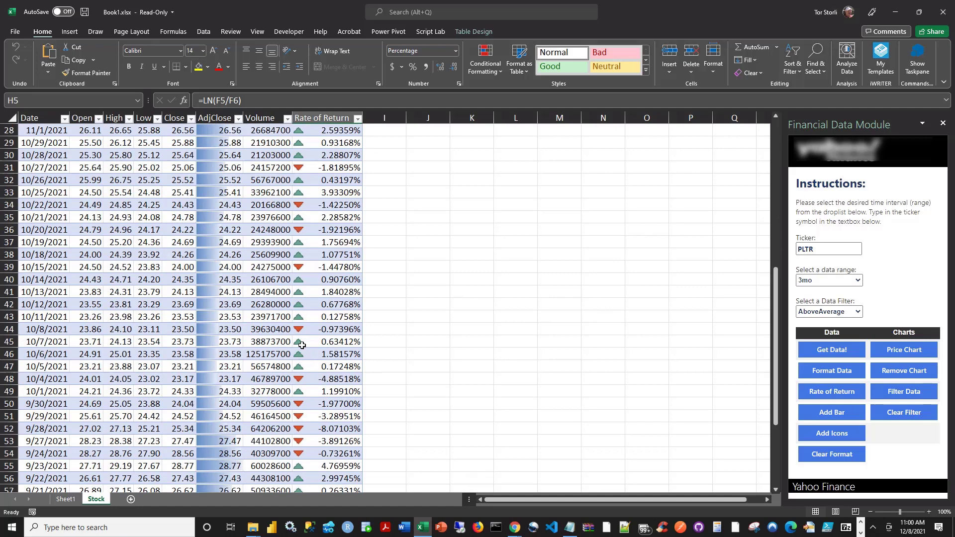
Clear the data bars and icons, then create and remove the PLTR 3mo price chart.
{"action": "left_click", "coordinate": [834, 455]}
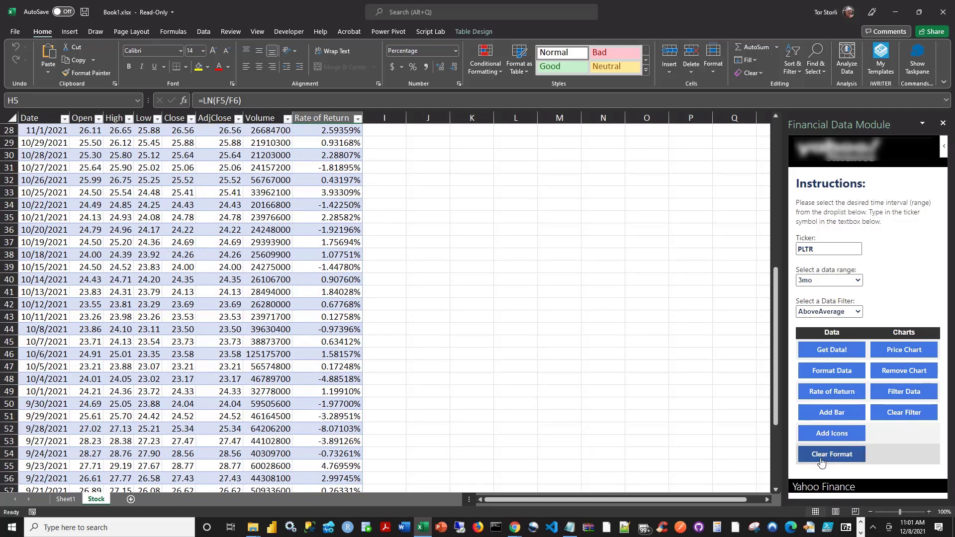
{"action": "left_click_drag", "start_coordinate": [779, 264], "coordinate": [779, 124]}
{"action": "left_click", "coordinate": [903, 350]}
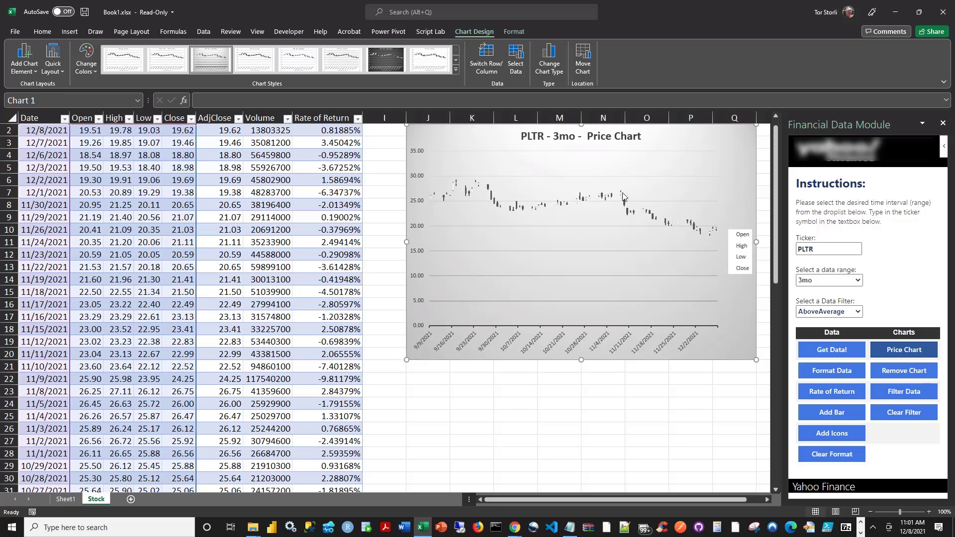
{"action": "left_click", "coordinate": [905, 373]}
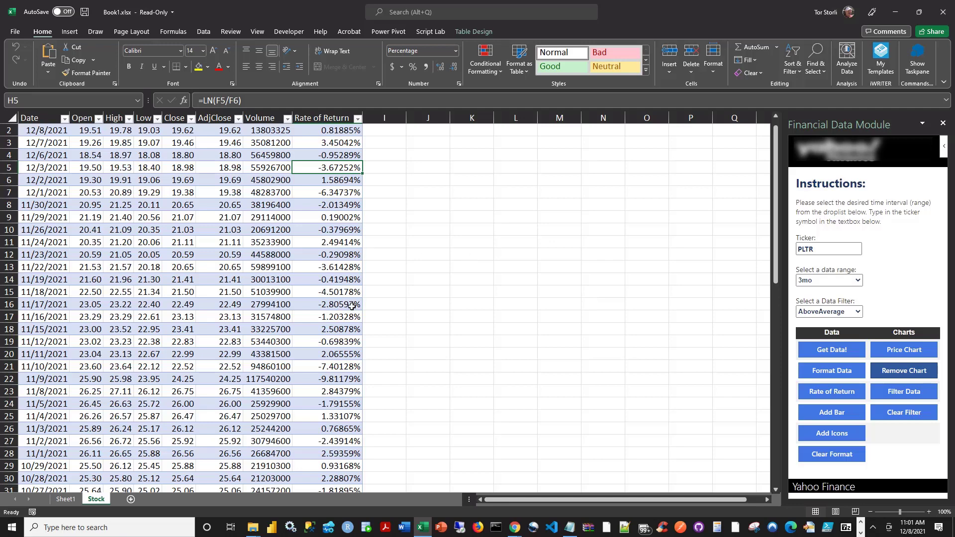
Apply the AllDatesInPeriodNovember filter so only 11/1/2021–11/30/2021 rows remain.
{"action": "left_click", "coordinate": [829, 311]}
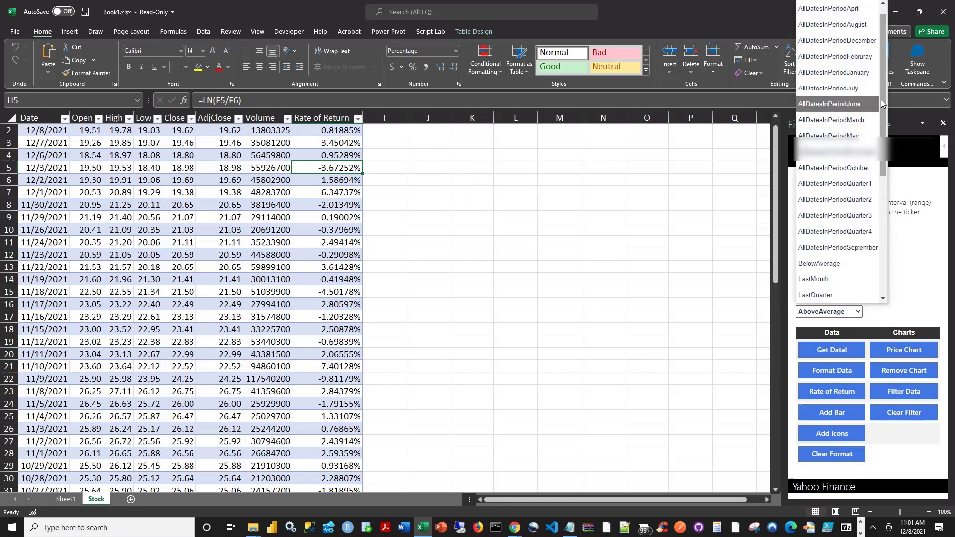
{"action": "left_click_drag", "start_coordinate": [884, 97], "coordinate": [893, 46]}
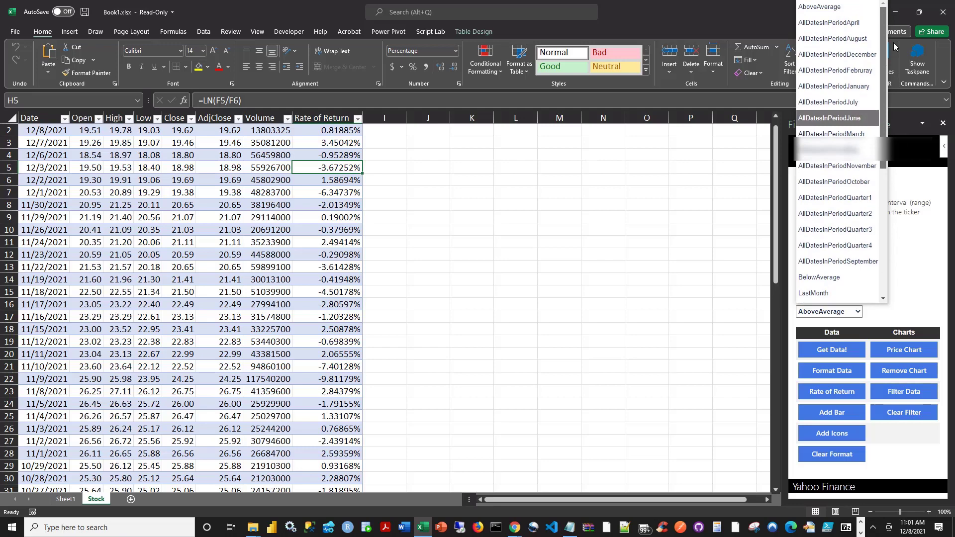
{"action": "left_click_drag", "start_coordinate": [893, 42], "coordinate": [888, 148]}
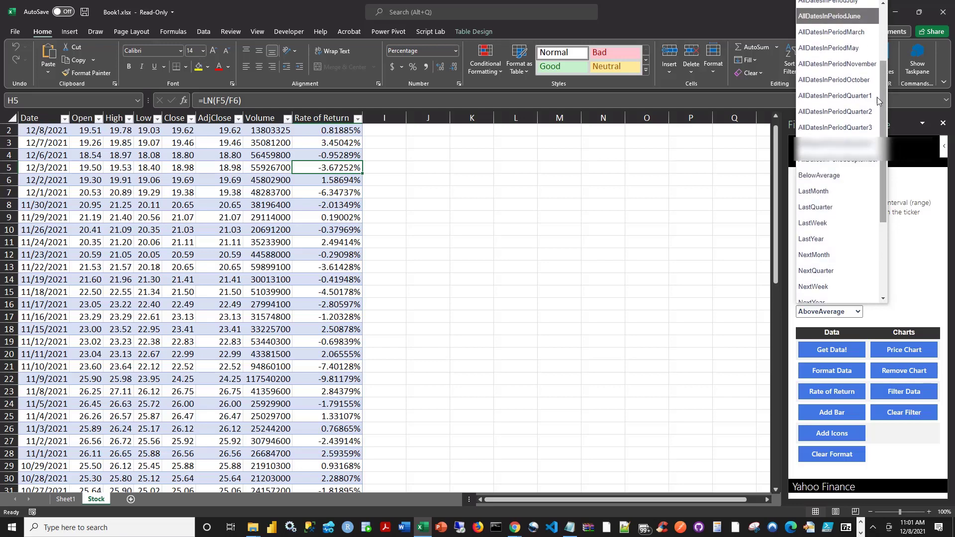
{"action": "left_click", "coordinate": [837, 65]}
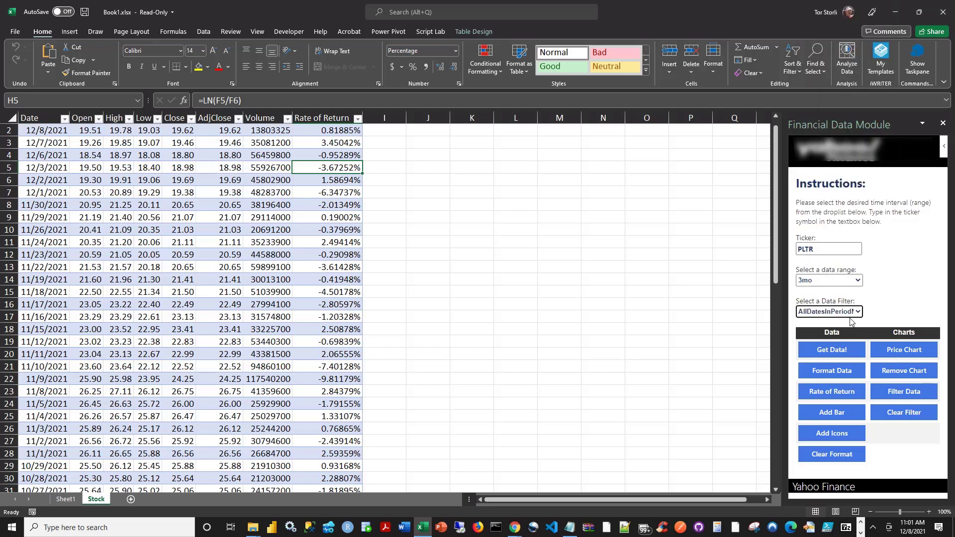
{"action": "left_click", "coordinate": [898, 391]}
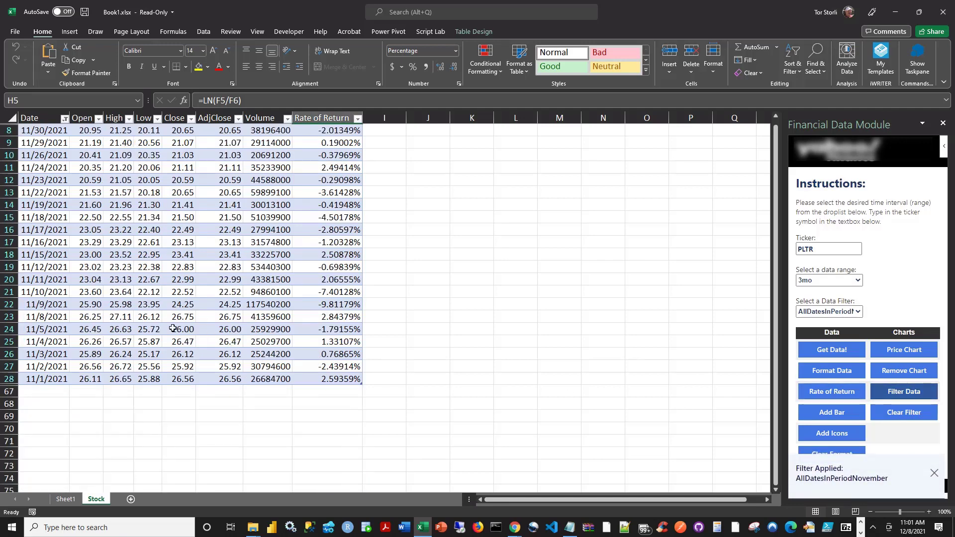
Chart the filtered November PLTR prices, then clear the filter to show all rows again.
{"action": "left_click", "coordinate": [903, 351]}
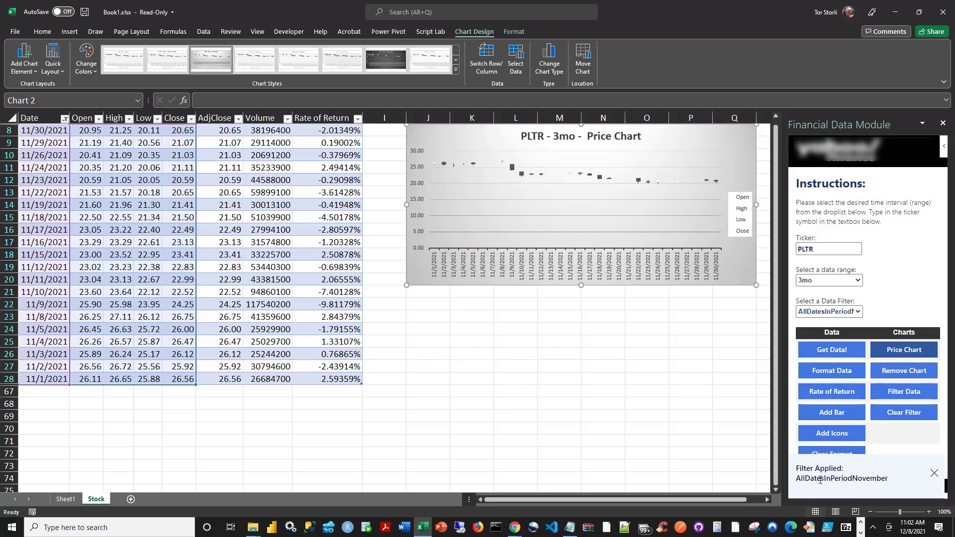
{"action": "left_click", "coordinate": [903, 413]}
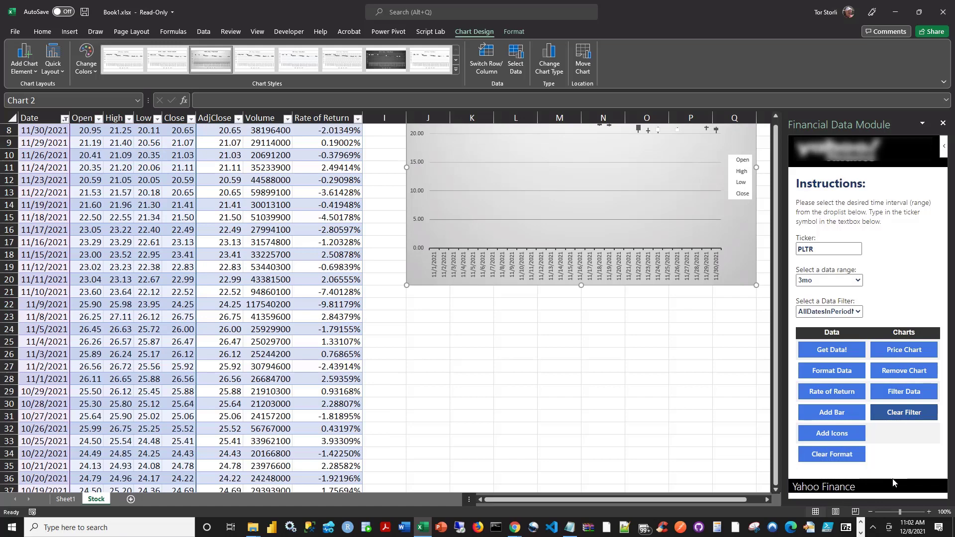
{"action": "scroll", "coordinate": [598, 371], "scroll_direction": "up", "scroll_amount": 3}
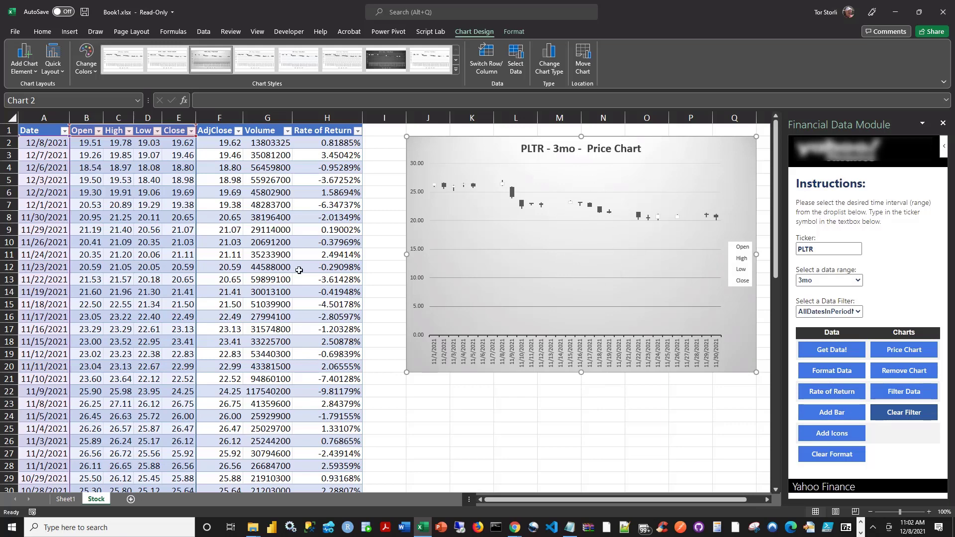
{"action": "left_click", "coordinate": [106, 243]}
{"action": "left_click", "coordinate": [276, 244]}
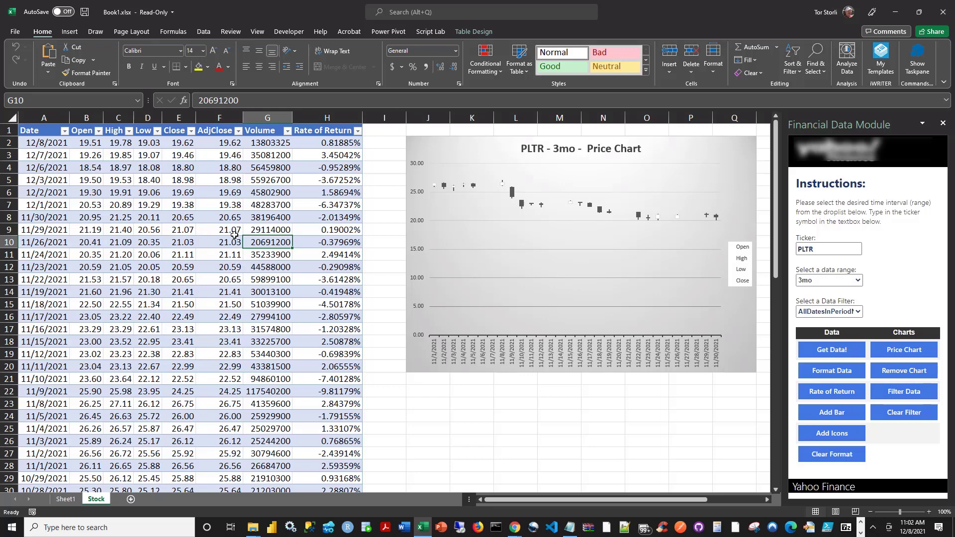
Apply the Yesterday data filter, then clear it and delete the price chart.
{"action": "left_click", "coordinate": [828, 312]}
{"action": "left_click", "coordinate": [836, 298]}
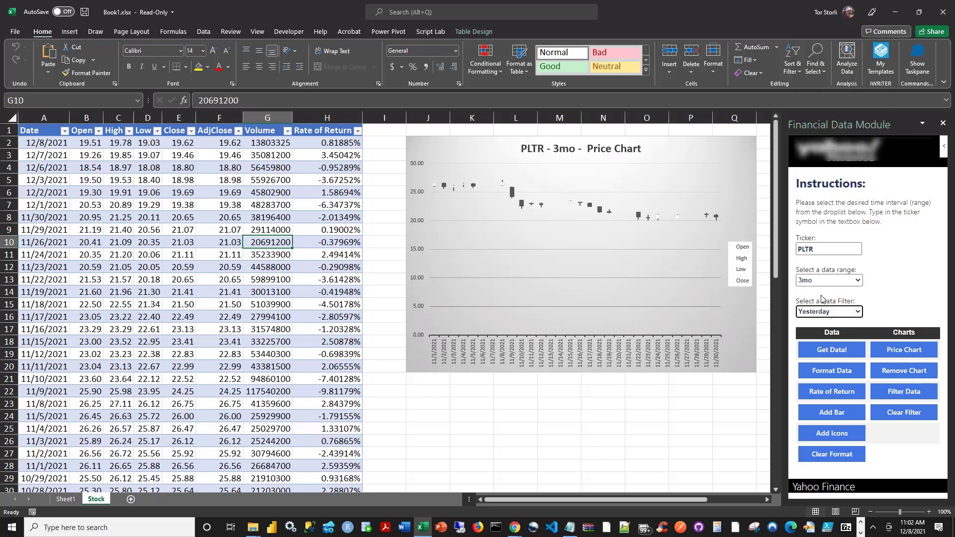
{"action": "left_click", "coordinate": [899, 390]}
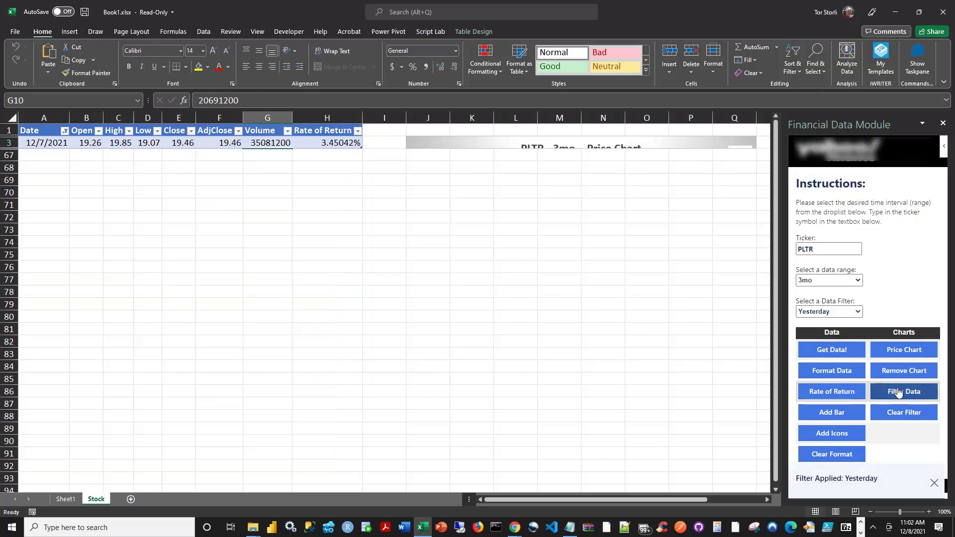
{"action": "left_click", "coordinate": [921, 414]}
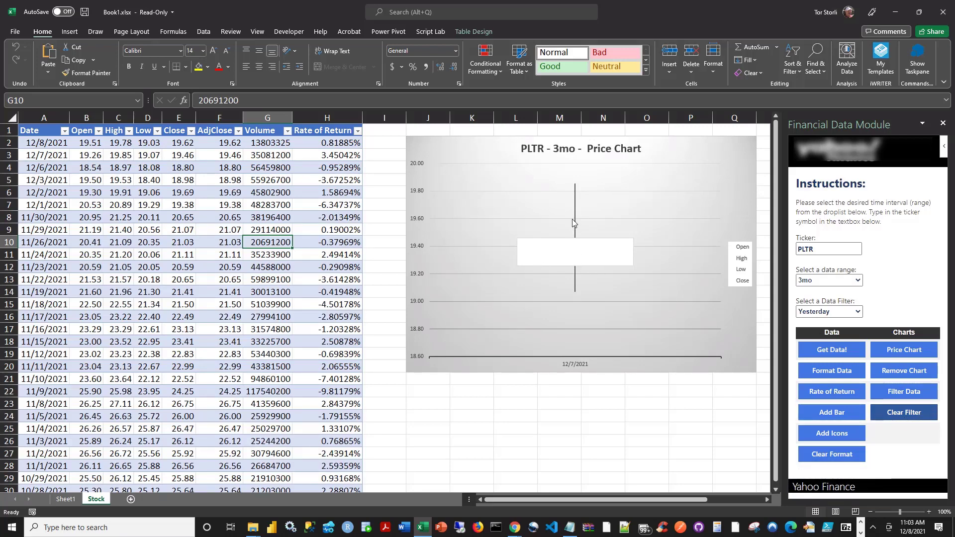
{"action": "left_click", "coordinate": [921, 377]}
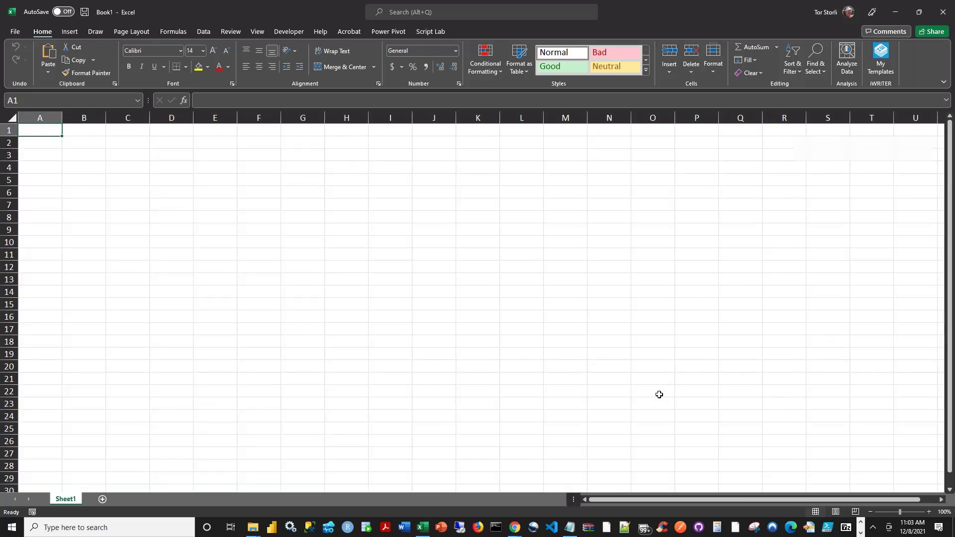
Check the list of installed add-ins on the Insert ribbon and close it.
{"action": "left_click", "coordinate": [70, 32]}
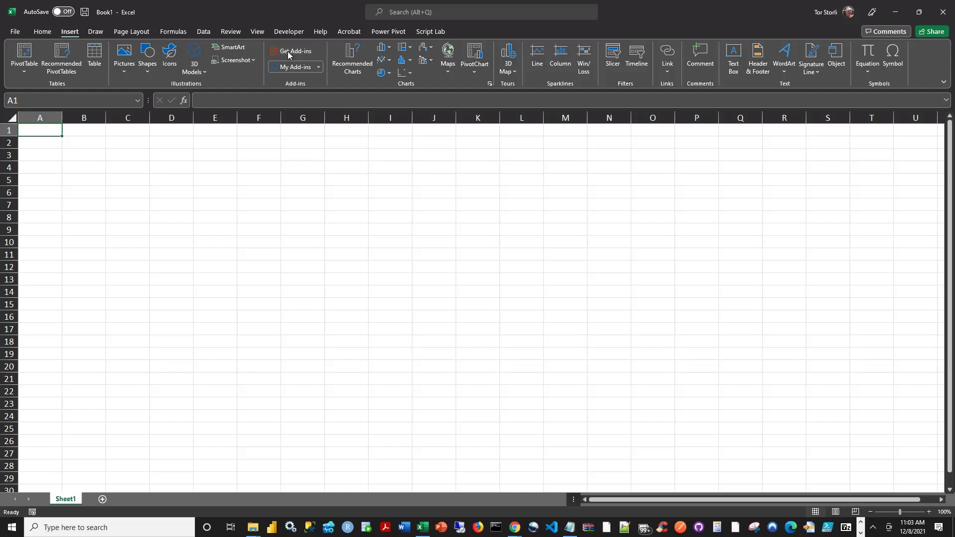
{"action": "left_click", "coordinate": [320, 68]}
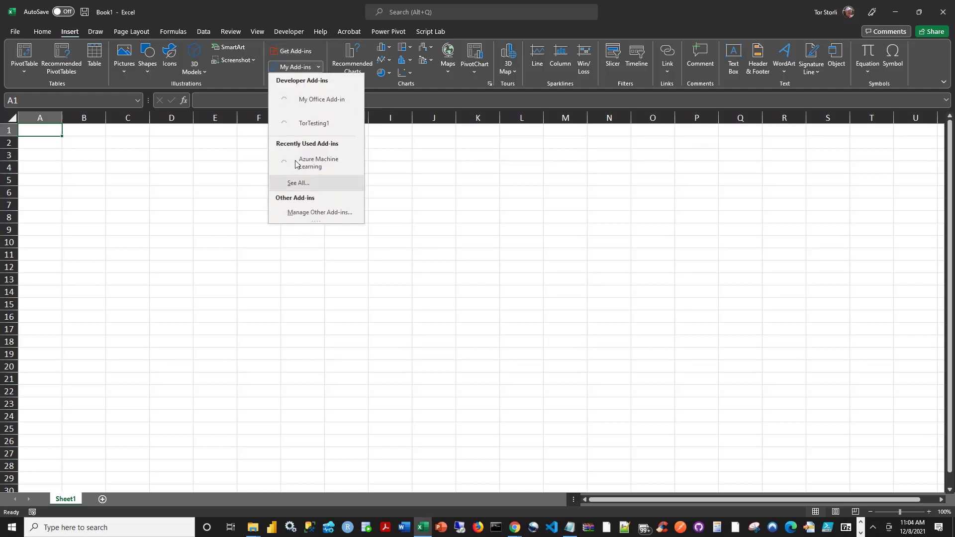
{"action": "left_click", "coordinate": [320, 67]}
{"action": "left_click", "coordinate": [319, 68]}
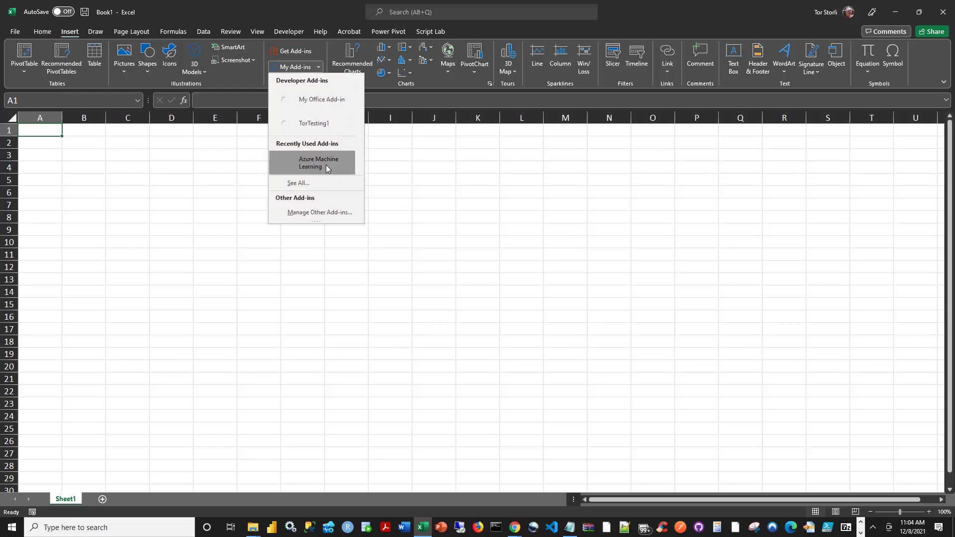
{"action": "left_click", "coordinate": [214, 216]}
Try adding Script Lab from the Office Add-ins store, dismiss the licence prompt, and close the store.
{"action": "left_click", "coordinate": [291, 51]}
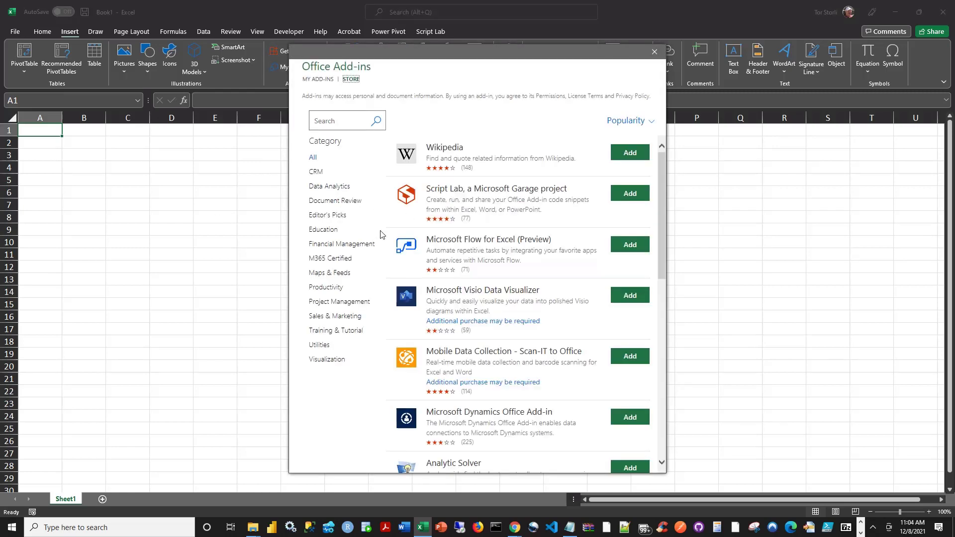
{"action": "scroll", "coordinate": [661, 183], "scroll_direction": "down", "scroll_amount": 10}
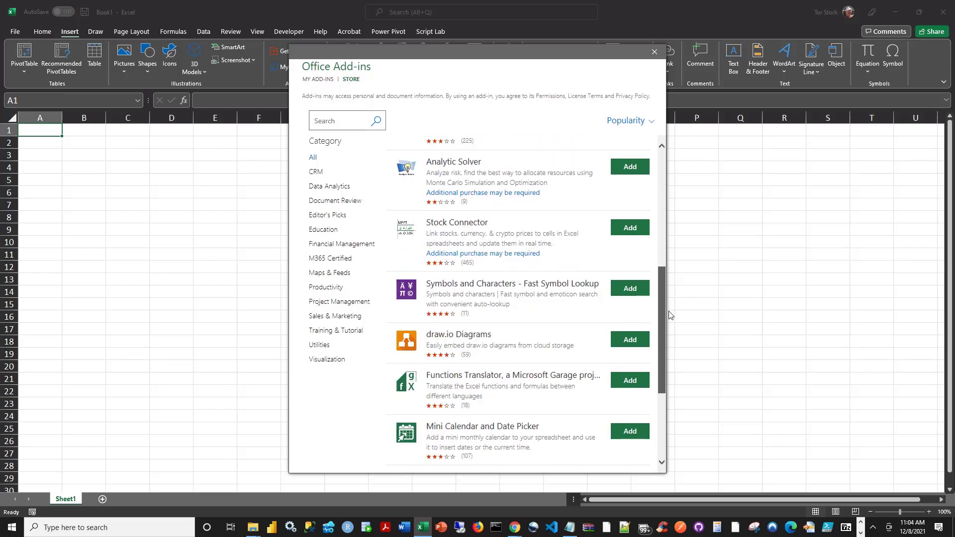
{"action": "scroll", "coordinate": [663, 148], "scroll_direction": "up", "scroll_amount": 2}
{"action": "scroll", "coordinate": [661, 159], "scroll_direction": "up", "scroll_amount": 7}
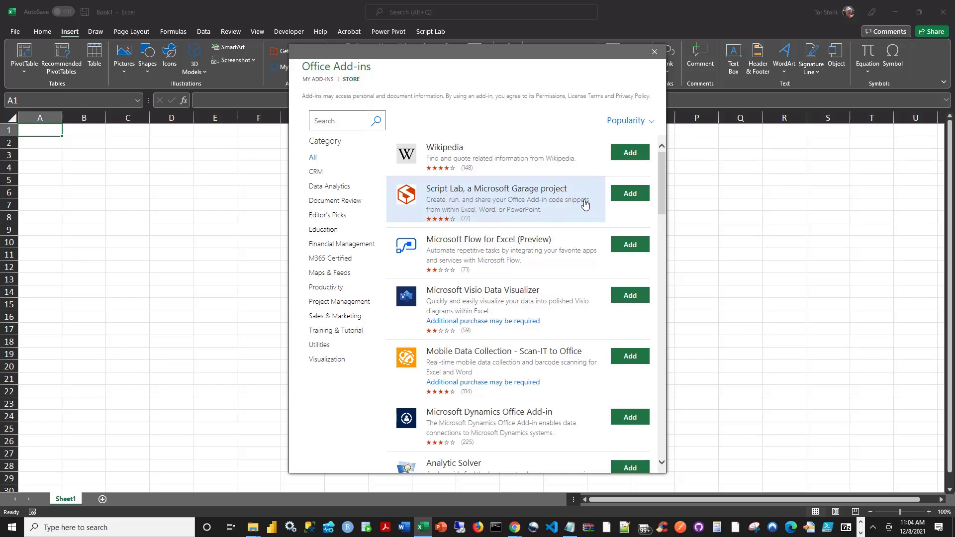
{"action": "left_click", "coordinate": [624, 197]}
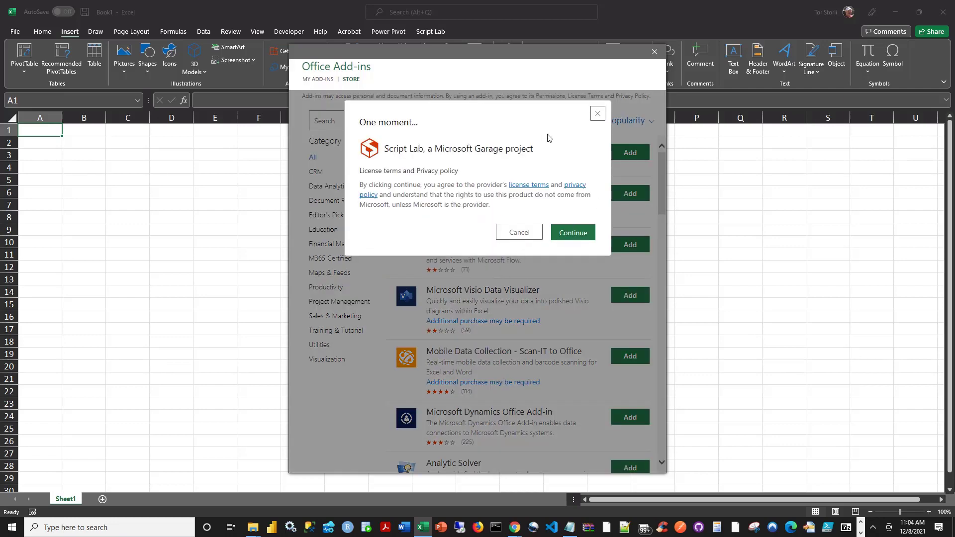
{"action": "left_click", "coordinate": [597, 114]}
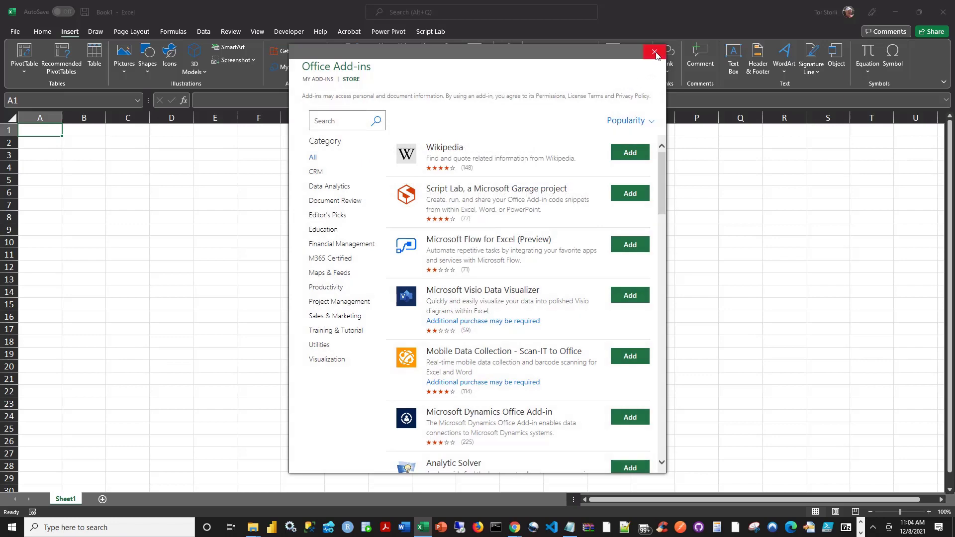
{"action": "left_click", "coordinate": [655, 52]}
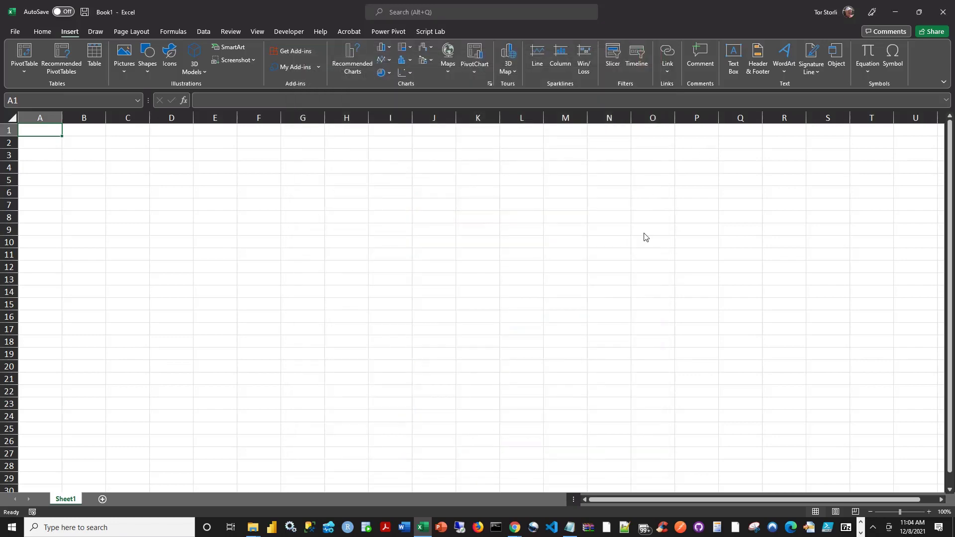
Open Script Lab's Code pane from the Script Lab ribbon, widen it, and show its navigation menu.
{"action": "left_click", "coordinate": [430, 32]}
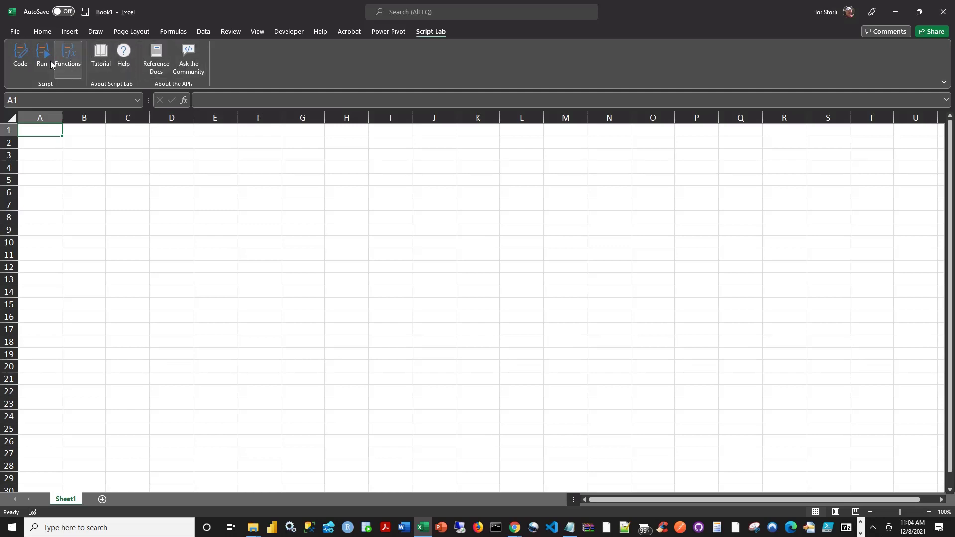
{"action": "left_click", "coordinate": [19, 54]}
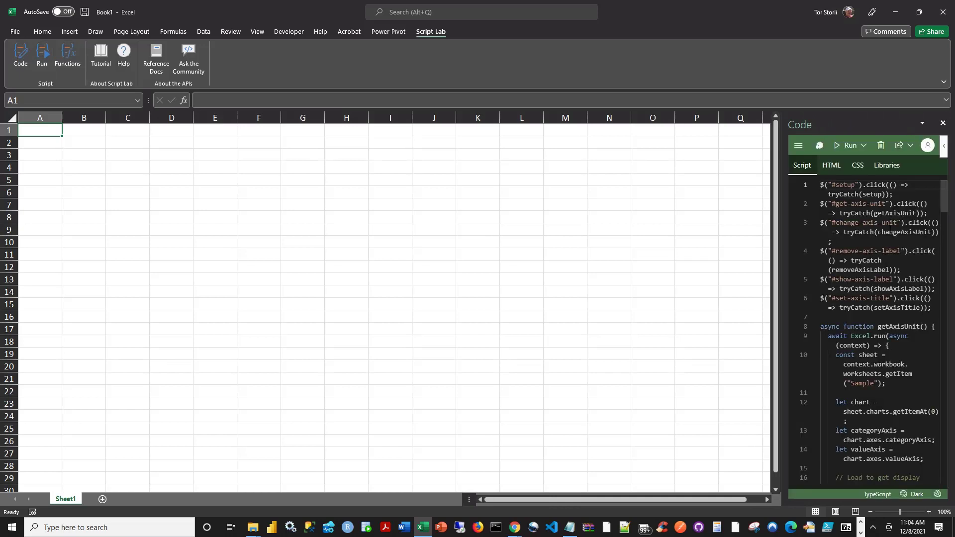
{"action": "left_click_drag", "start_coordinate": [783, 214], "coordinate": [649, 215]}
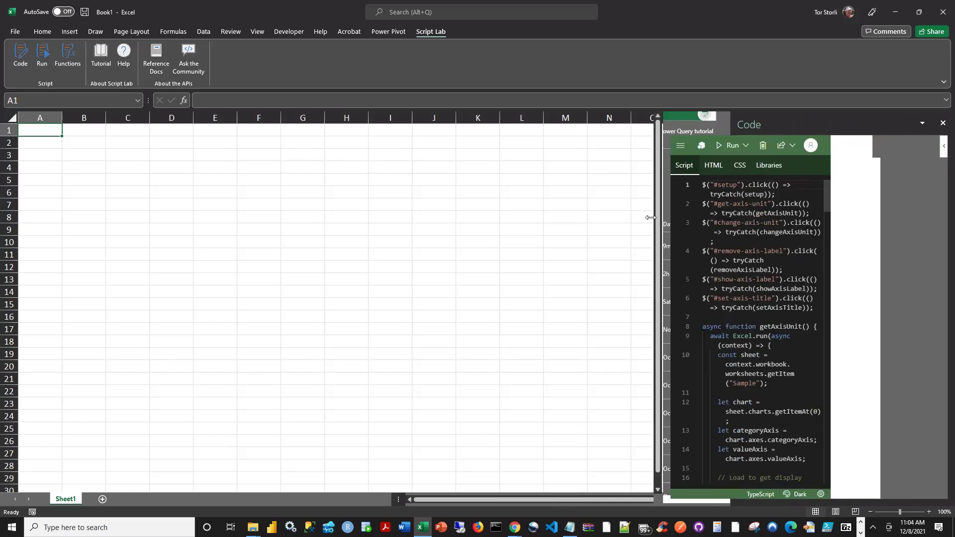
{"action": "left_click", "coordinate": [667, 145]}
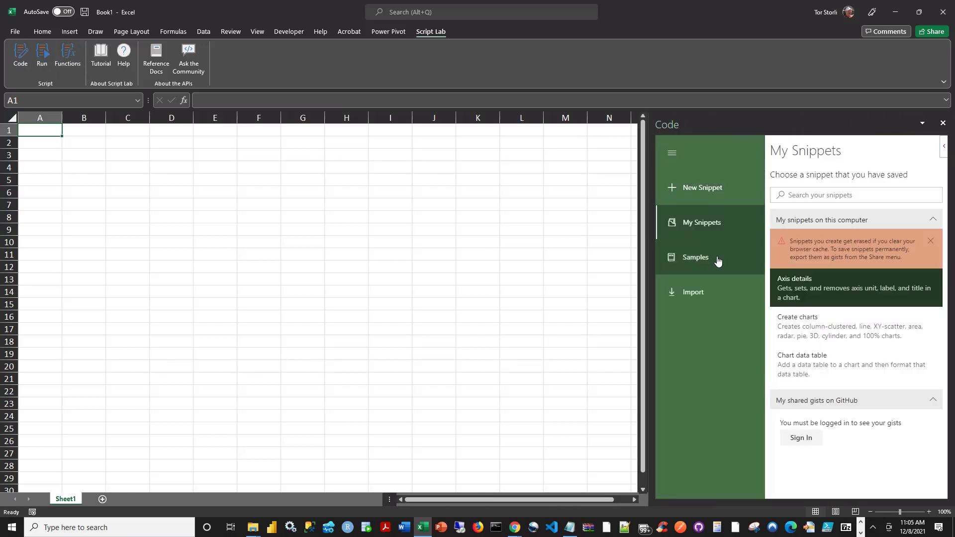
Switch to Script Lab's built-in Samples and scroll down to the PivotTable Slicer sample.
{"action": "left_click", "coordinate": [692, 263]}
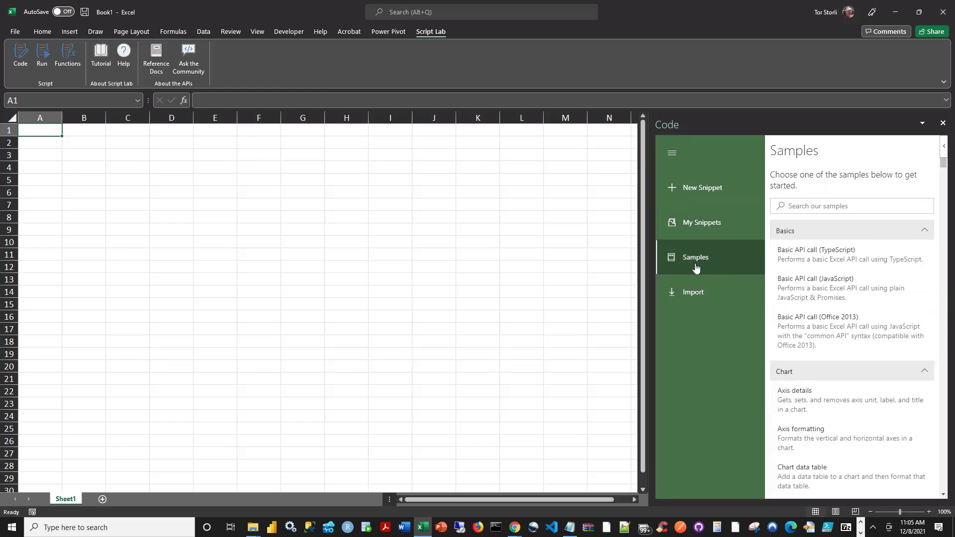
{"action": "mouse_move", "coordinate": [943, 163]}
{"action": "left_mouse_down"}
{"action": "mouse_move", "coordinate": [947, 519]}
{"action": "mouse_move", "coordinate": [943, 164]}
{"action": "left_mouse_up"}
{"action": "scroll", "coordinate": [813, 299], "scroll_direction": "down", "scroll_amount": 3}
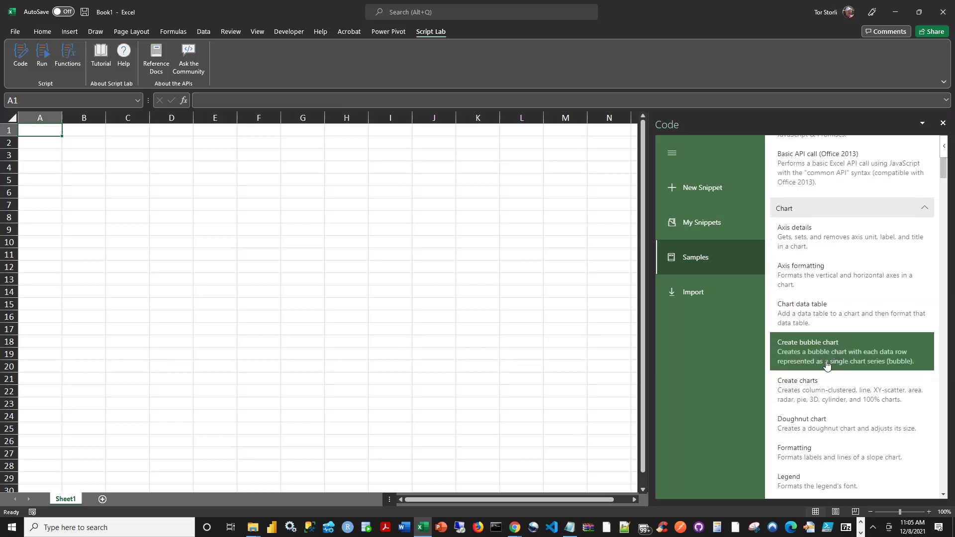
{"action": "scroll", "coordinate": [816, 363], "scroll_direction": "down", "scroll_amount": 9}
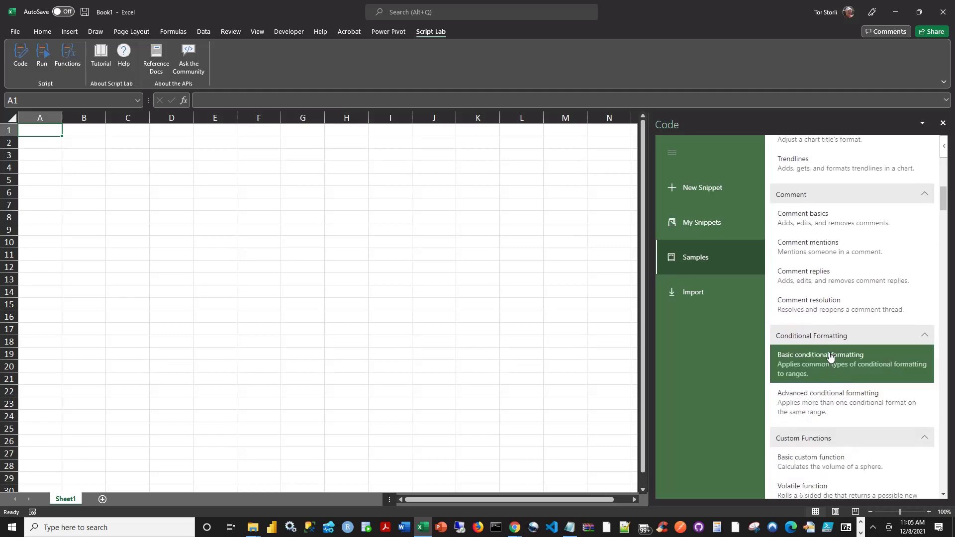
{"action": "scroll", "coordinate": [833, 398], "scroll_direction": "down", "scroll_amount": 3}
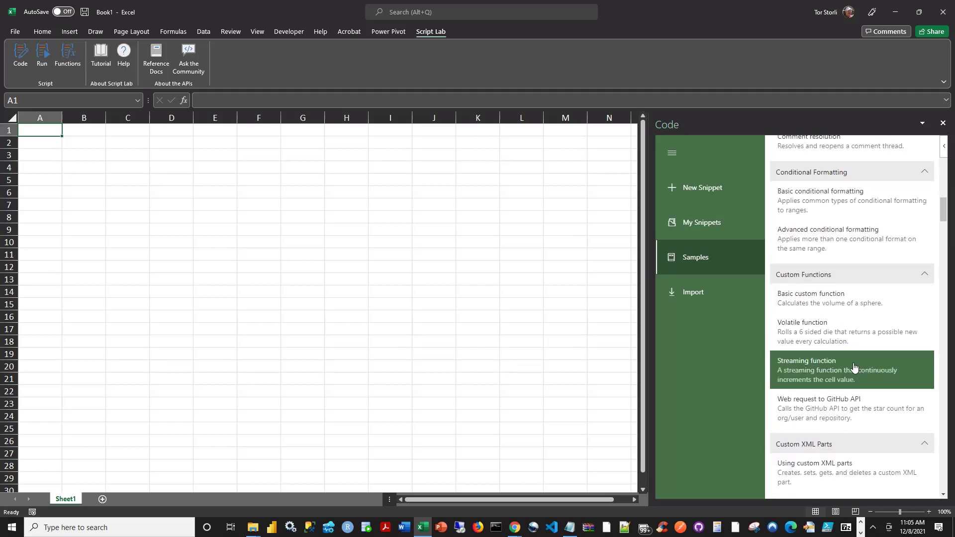
{"action": "scroll", "coordinate": [845, 398], "scroll_direction": "down", "scroll_amount": 3}
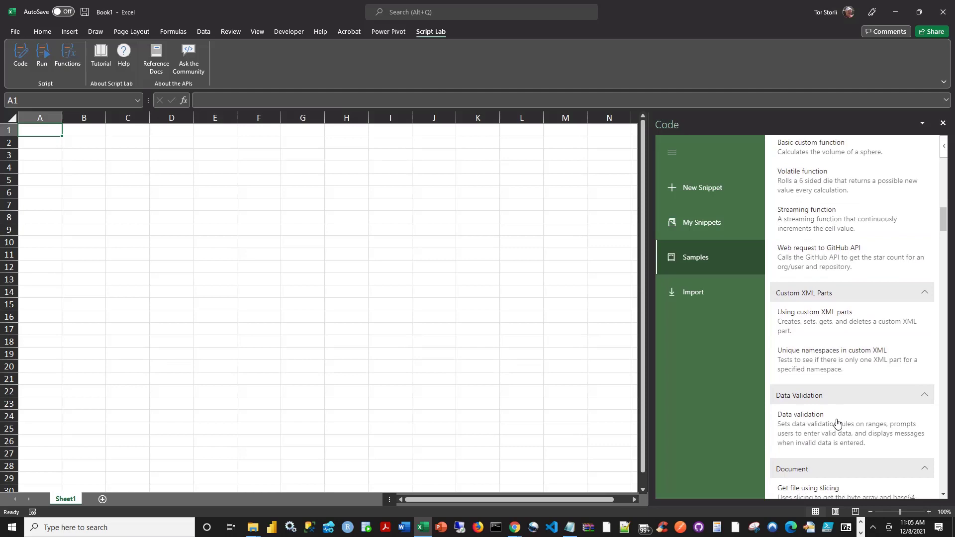
{"action": "scroll", "coordinate": [830, 374], "scroll_direction": "down", "scroll_amount": 2}
{"action": "left_click_drag", "start_coordinate": [943, 227], "coordinate": [943, 295]}
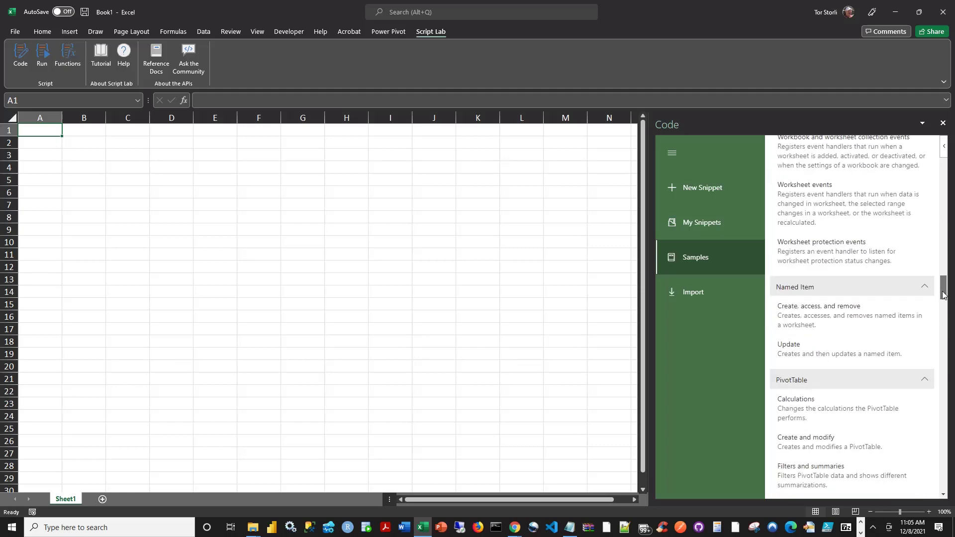
{"action": "scroll", "coordinate": [824, 294], "scroll_direction": "down", "scroll_amount": 3}
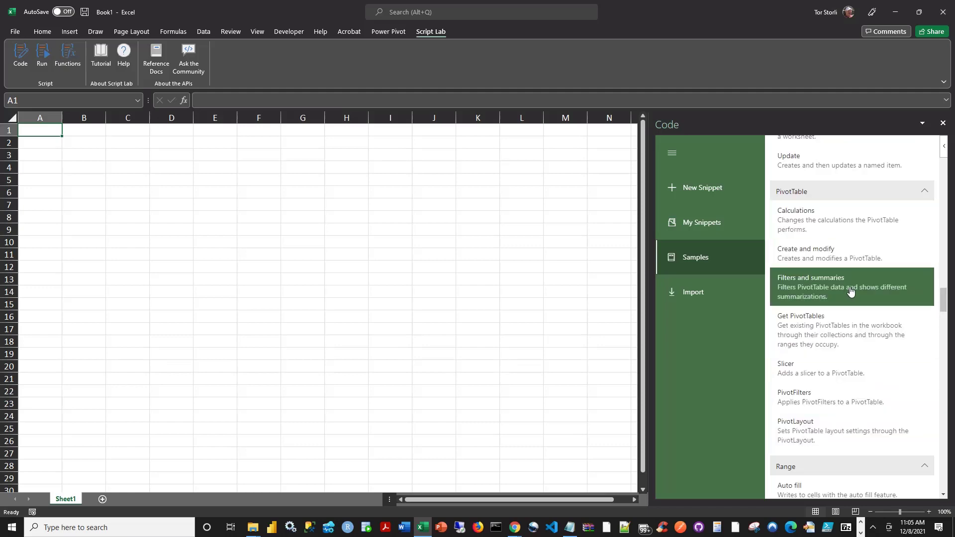
Run the Slicer sample in the pane to generate the farm sales data and its PivotTable.
{"action": "left_click", "coordinate": [776, 372]}
{"action": "left_click", "coordinate": [737, 149]}
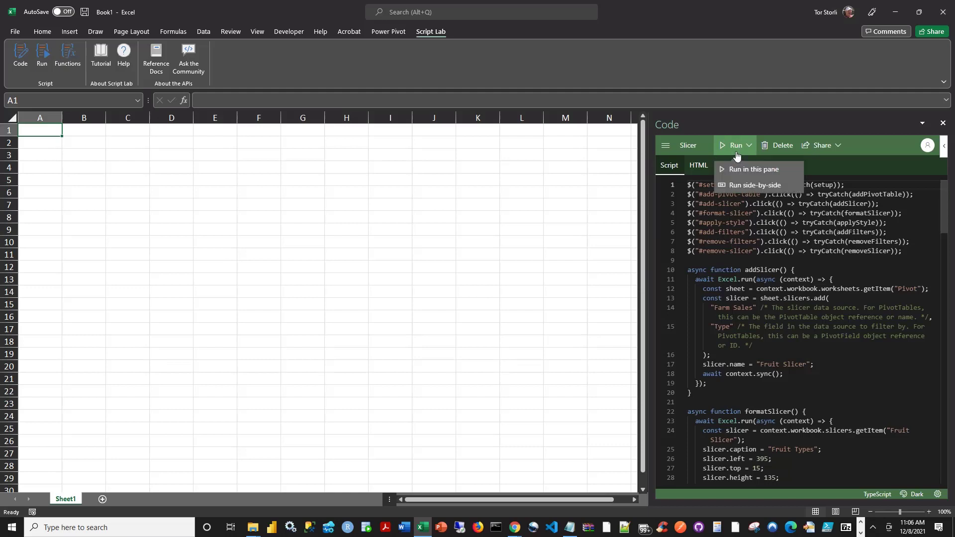
{"action": "left_click", "coordinate": [737, 164]}
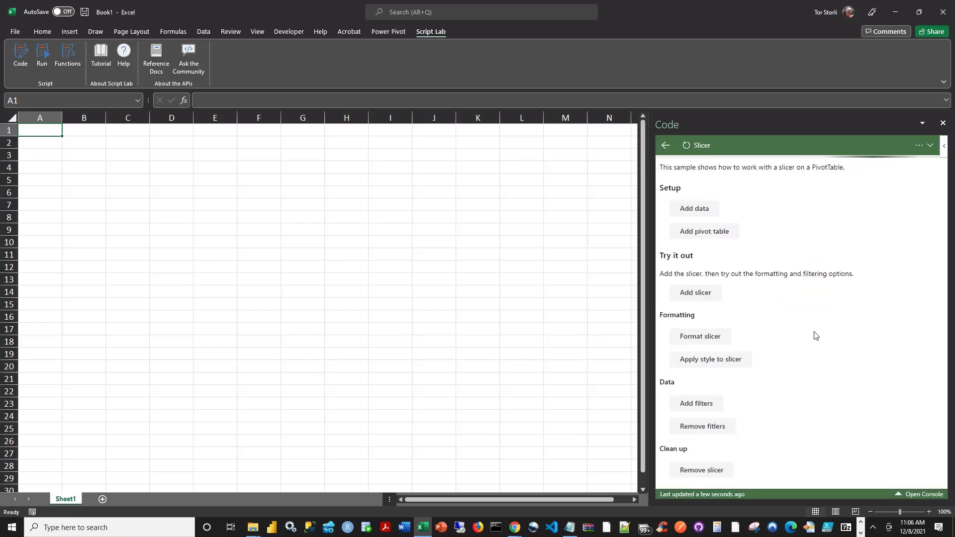
{"action": "left_click", "coordinate": [694, 209]}
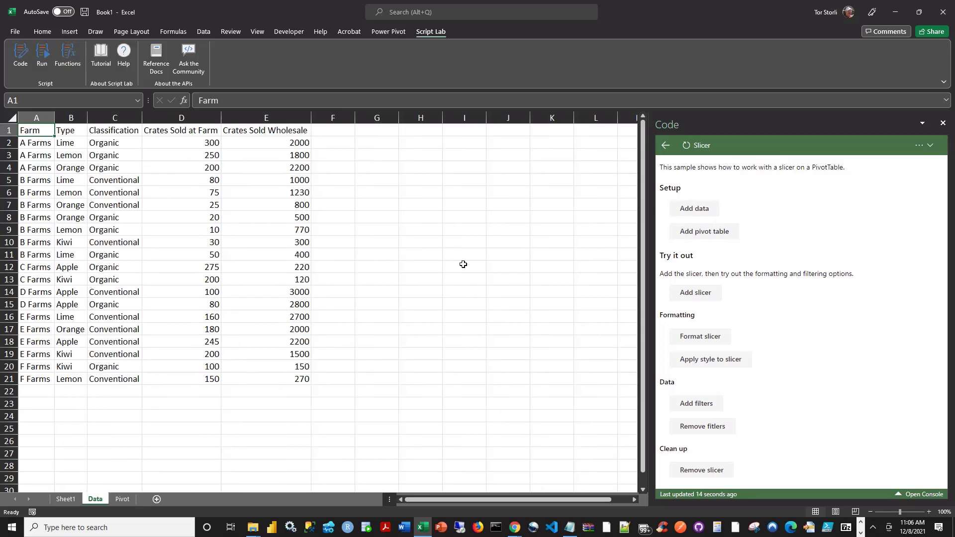
{"action": "left_click", "coordinate": [703, 234]}
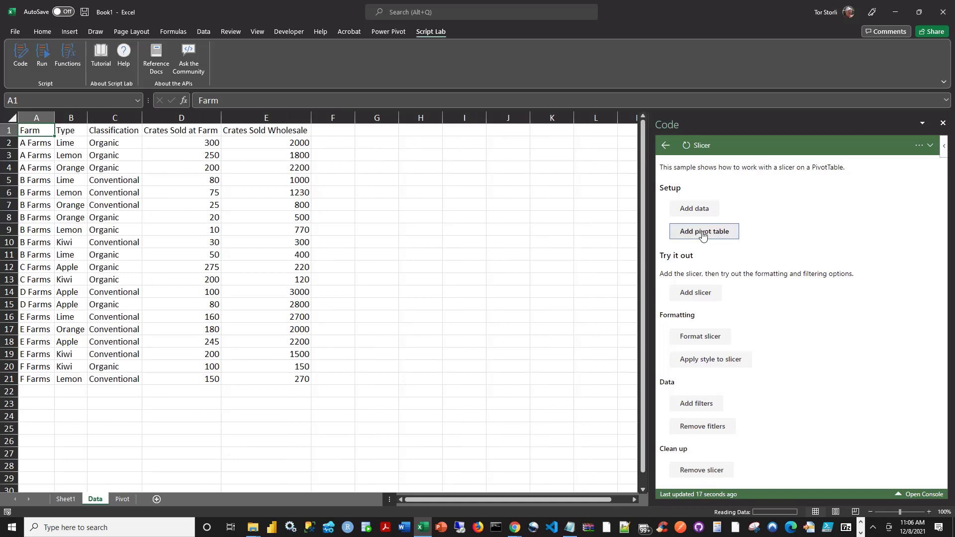
Add a green Fruit Types slicer, test Lemon, Lime and Kiwi filters, then remove the slicer.
{"action": "left_click", "coordinate": [692, 294]}
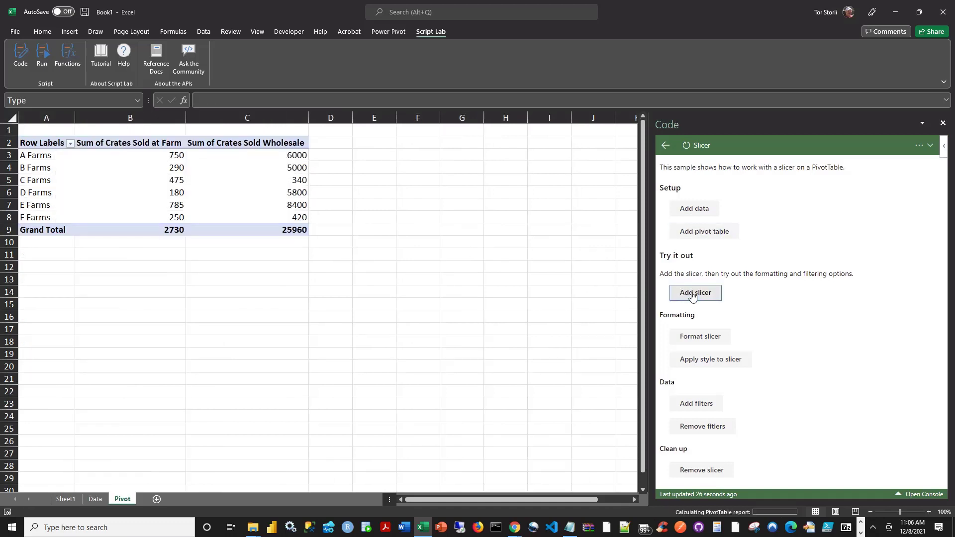
{"action": "left_click", "coordinate": [699, 341]}
{"action": "left_click", "coordinate": [697, 362]}
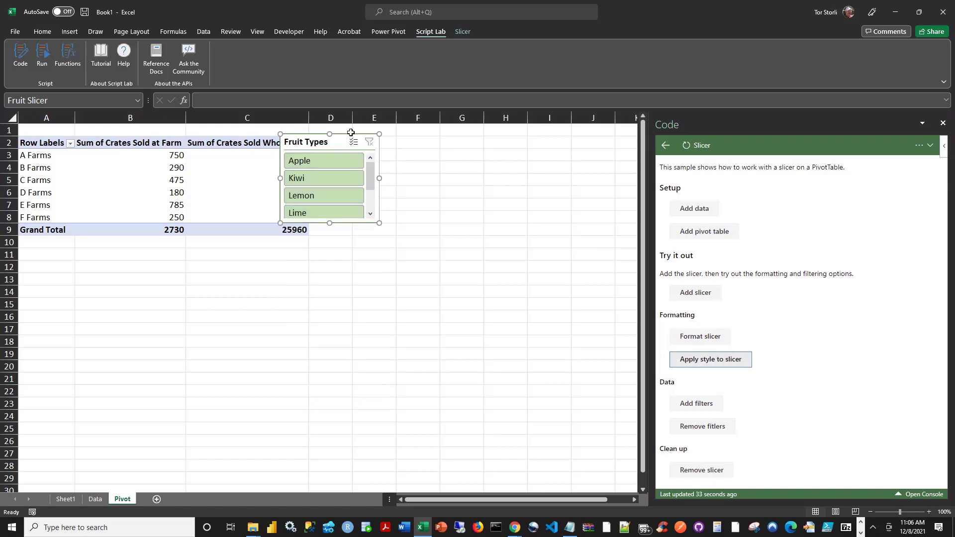
{"action": "left_click", "coordinate": [702, 406]}
{"action": "left_click", "coordinate": [696, 427]}
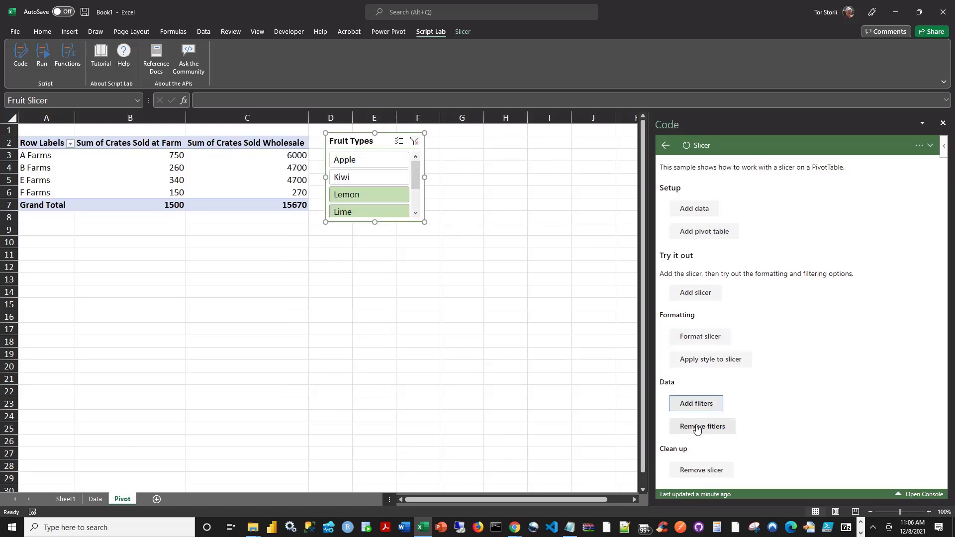
{"action": "left_click", "coordinate": [380, 178]}
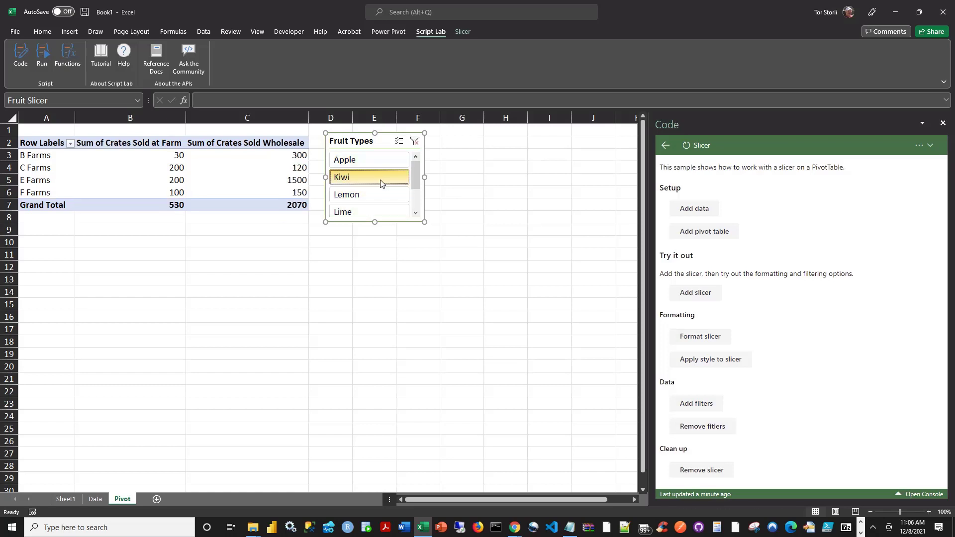
{"action": "left_click", "coordinate": [377, 195]}
{"action": "left_click", "coordinate": [380, 212]}
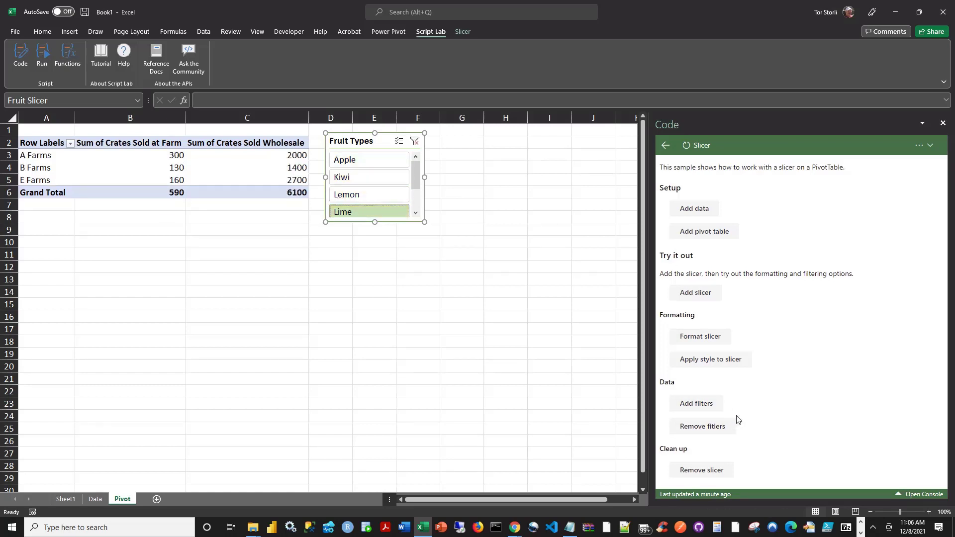
{"action": "left_click", "coordinate": [701, 470]}
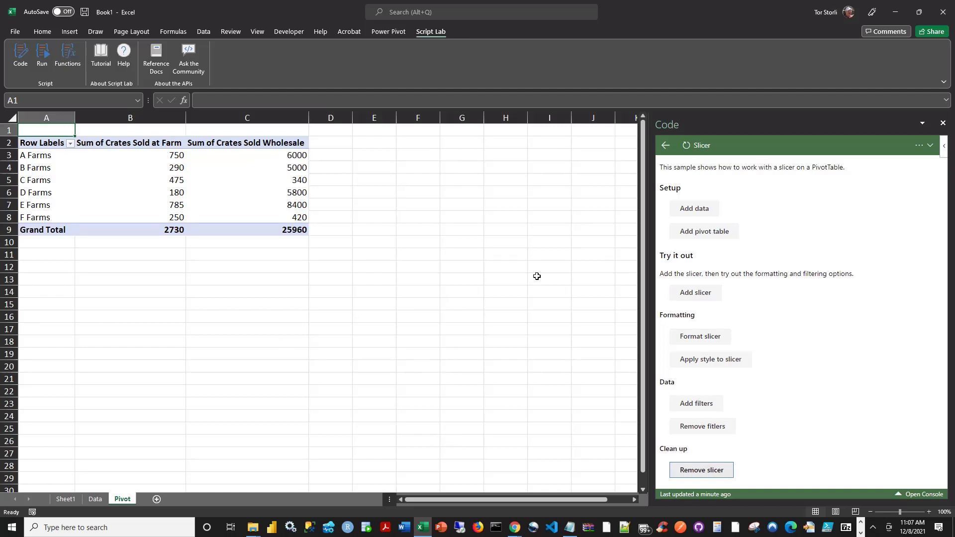
Review the Slicer snippet's HTML, CSS and Libraries, highlighting the jQuery and Fabric references.
{"action": "left_click", "coordinate": [665, 145]}
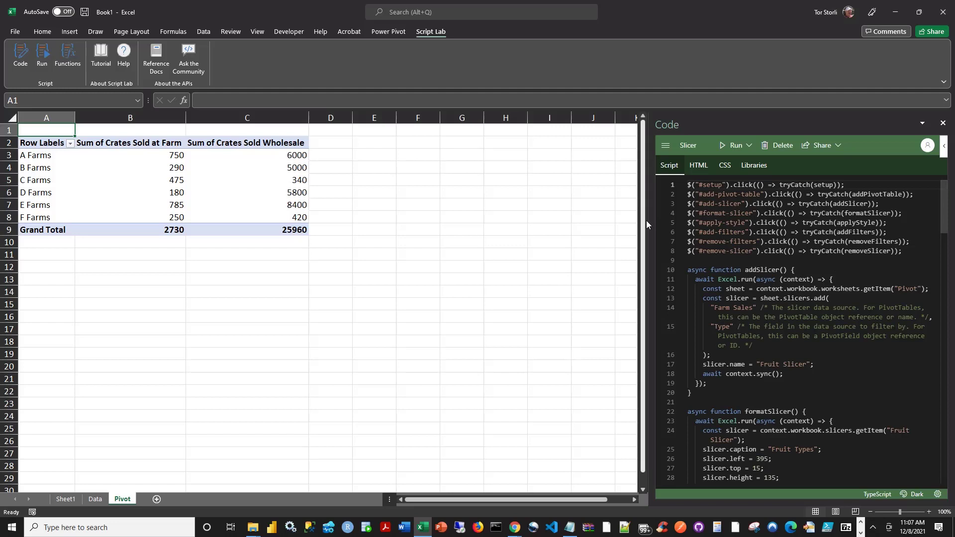
{"action": "left_click_drag", "start_coordinate": [647, 215], "coordinate": [487, 219]}
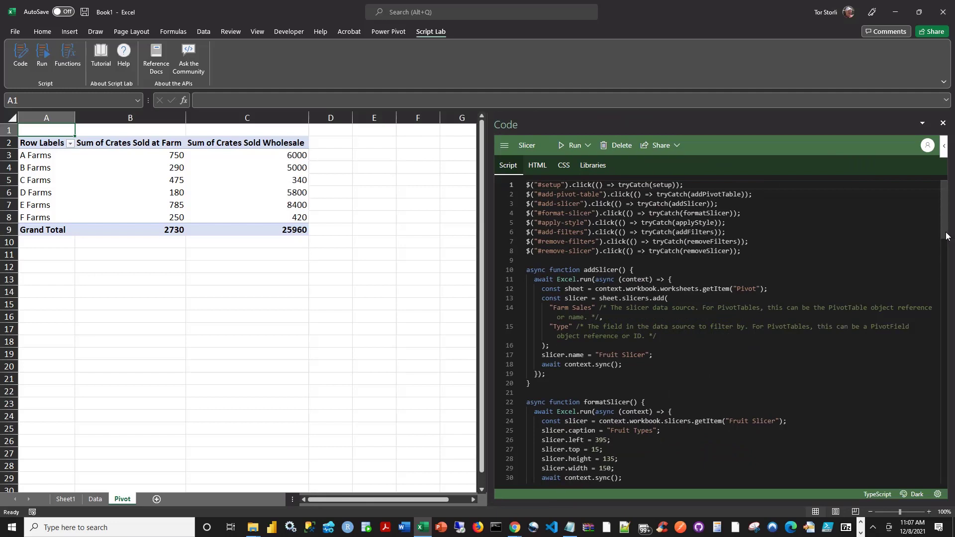
{"action": "scroll", "coordinate": [704, 284], "scroll_direction": "down", "scroll_amount": 8}
{"action": "left_click", "coordinate": [537, 165]}
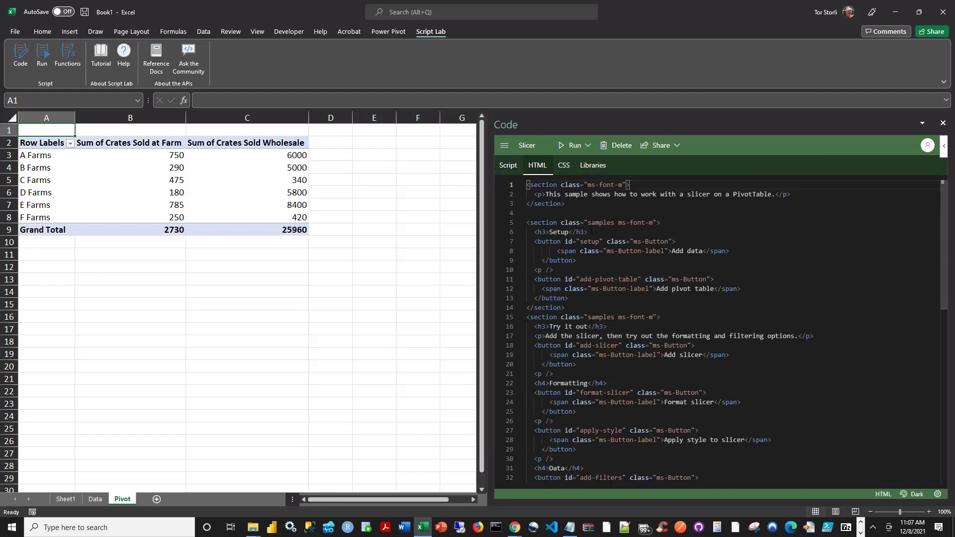
{"action": "left_click", "coordinate": [563, 165]}
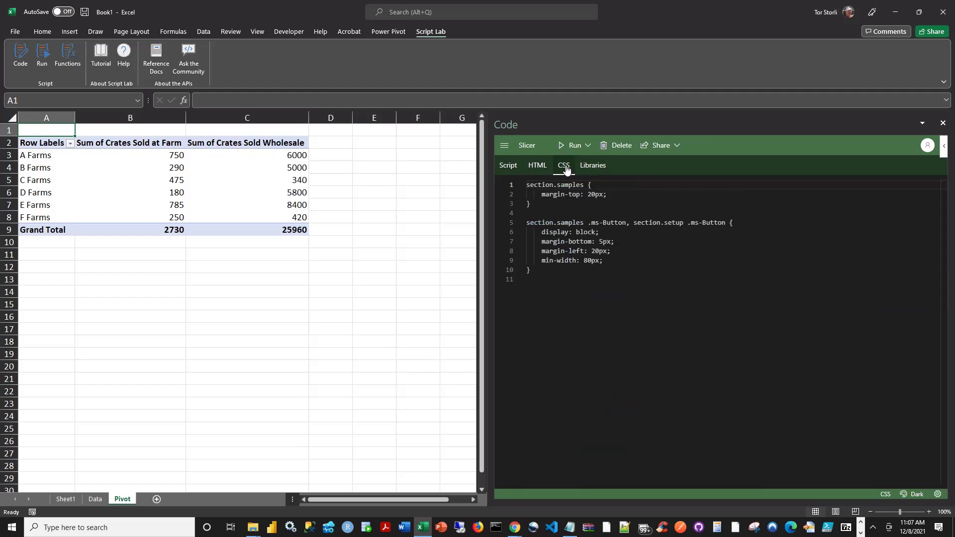
{"action": "left_click", "coordinate": [598, 169]}
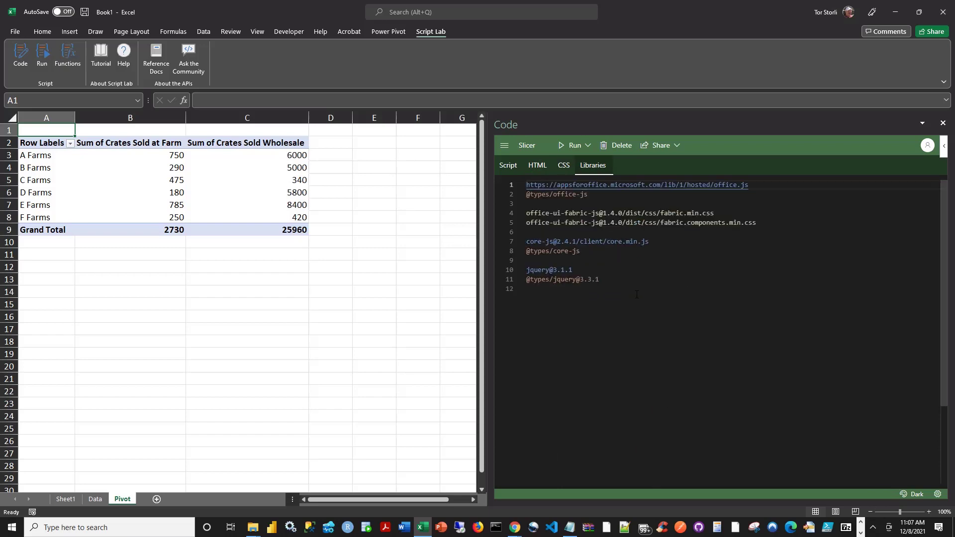
{"action": "left_click_drag", "start_coordinate": [527, 288], "coordinate": [526, 261]}
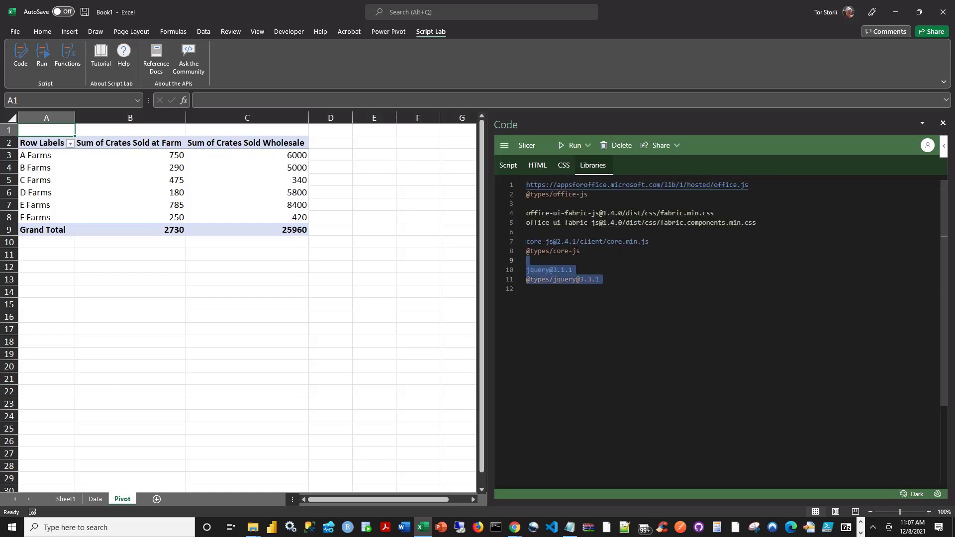
{"action": "left_click", "coordinate": [576, 251]}
{"action": "left_click_drag", "start_coordinate": [648, 213], "coordinate": [649, 223]}
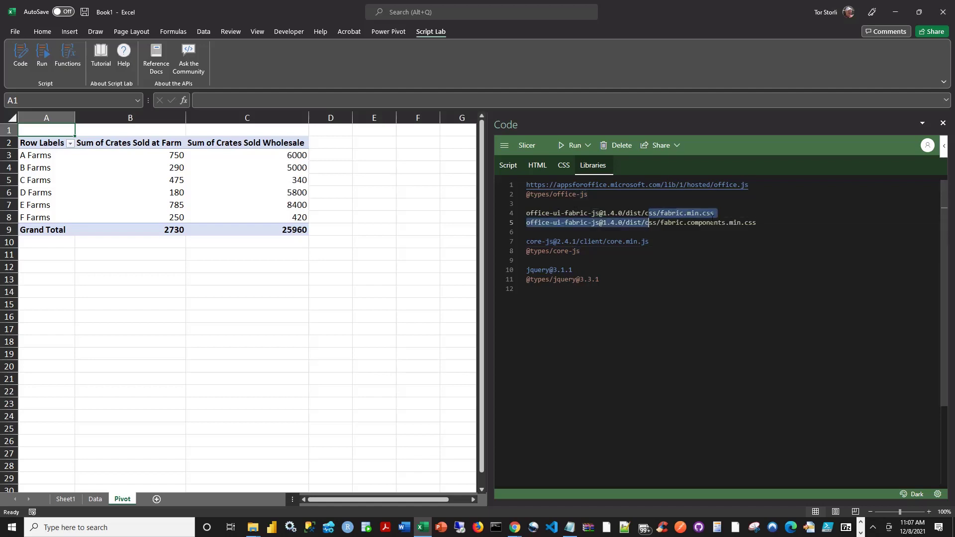
{"action": "left_click", "coordinate": [718, 214]}
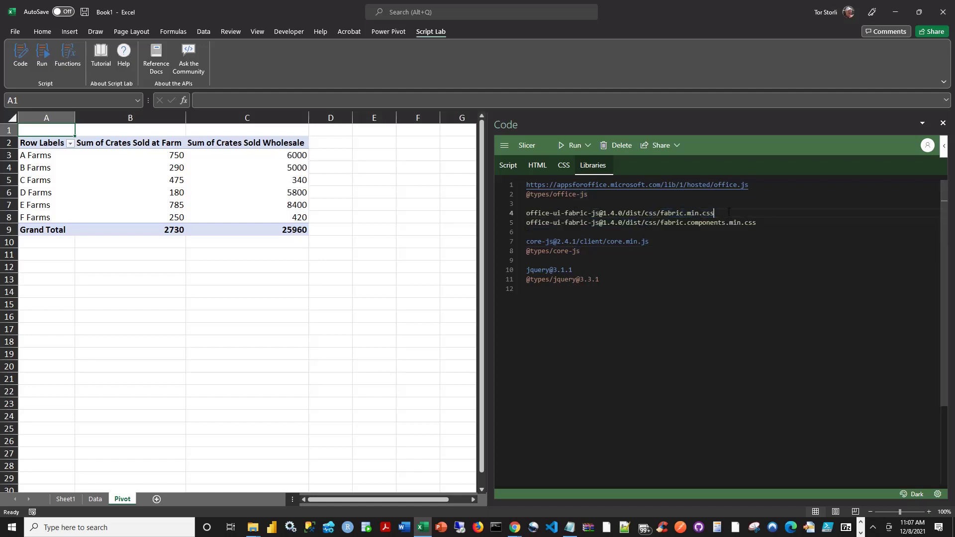
Open the Working with dates sample from the Scenarios samples and show its run options.
{"action": "left_click", "coordinate": [504, 145]}
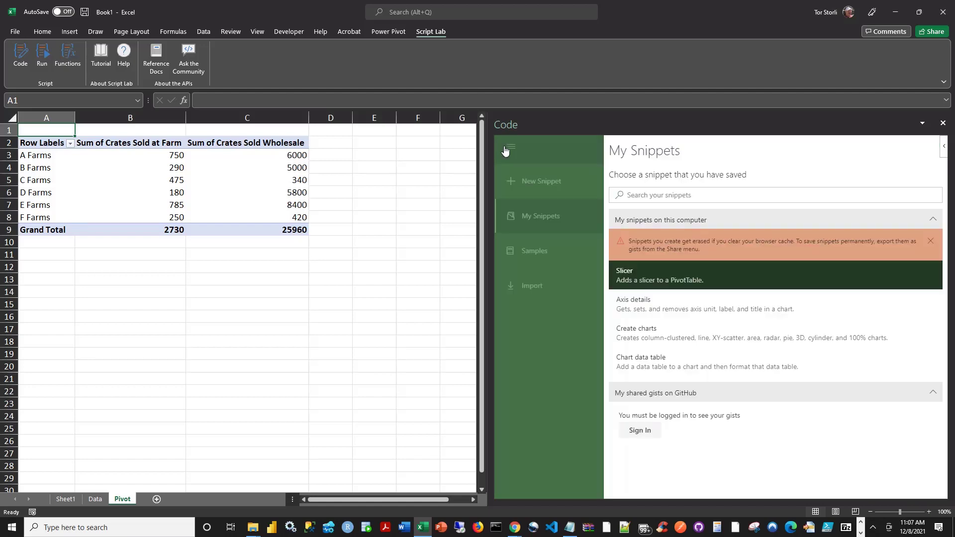
{"action": "left_click", "coordinate": [531, 259]}
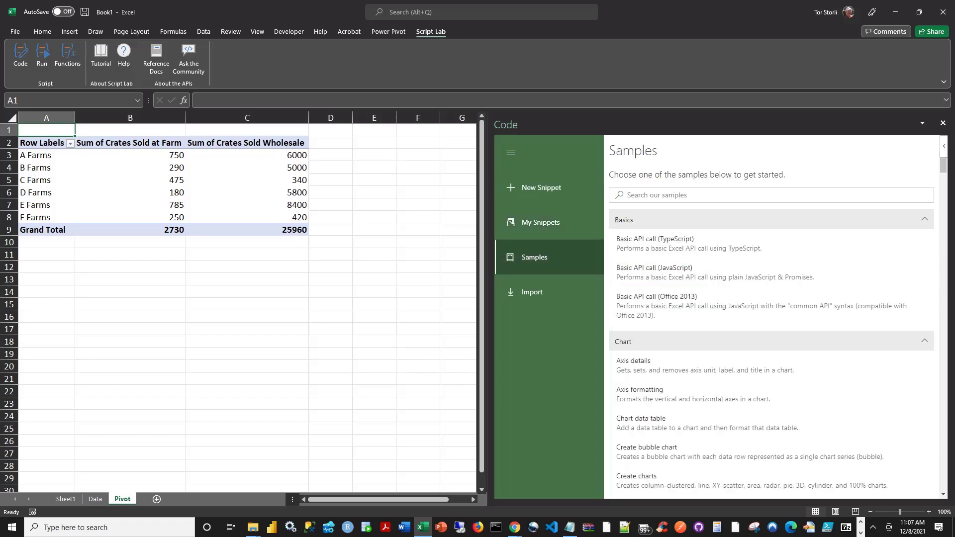
{"action": "left_click_drag", "start_coordinate": [945, 168], "coordinate": [928, 478]}
{"action": "left_click", "coordinate": [667, 377]}
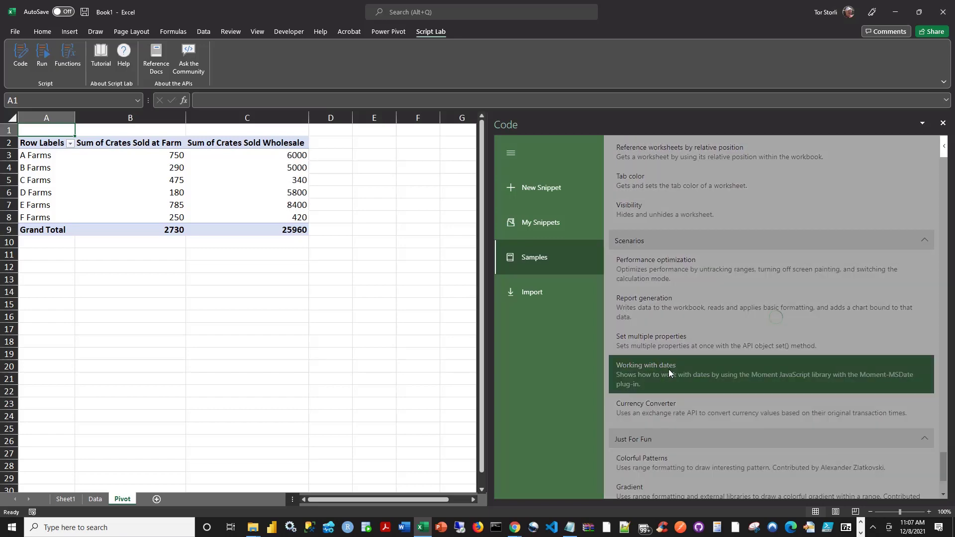
{"action": "left_click", "coordinate": [619, 147]}
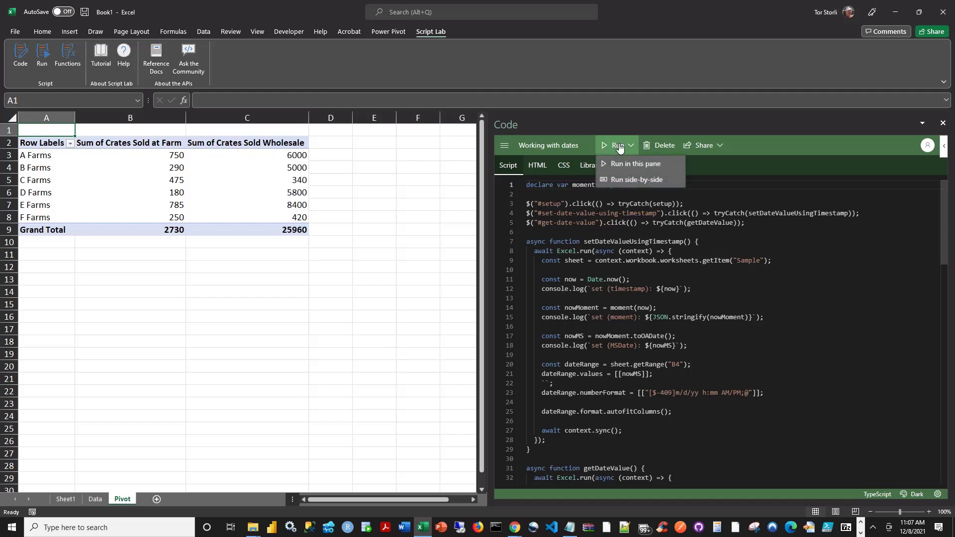
Run the dates sample to fill a Sample sheet, write a timestamp date into B4, and log it.
{"action": "left_click", "coordinate": [620, 163]}
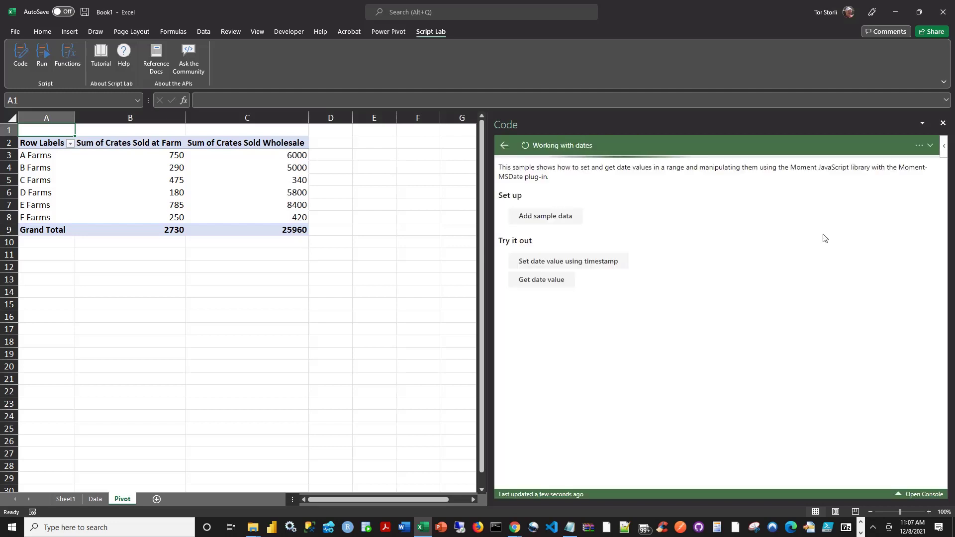
{"action": "left_click", "coordinate": [549, 218]}
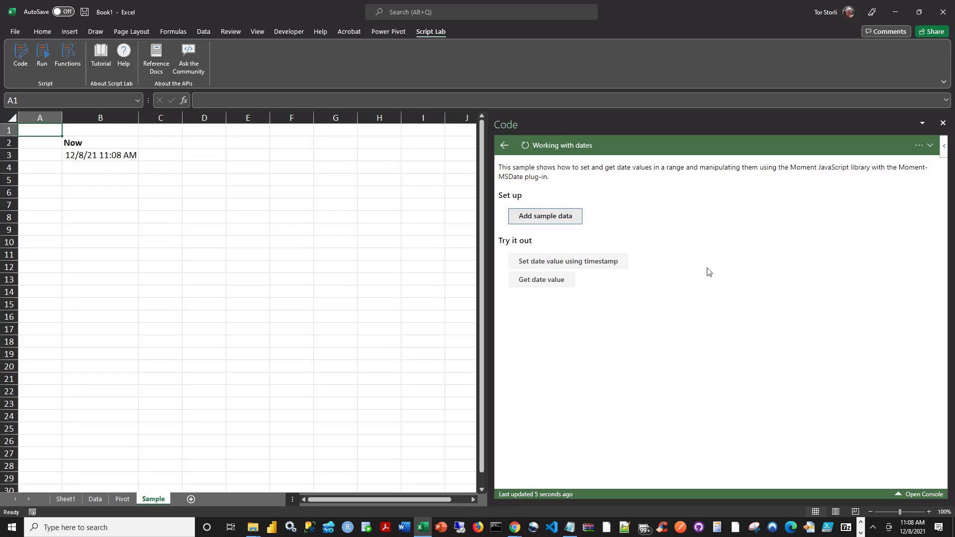
{"action": "left_click", "coordinate": [557, 266]}
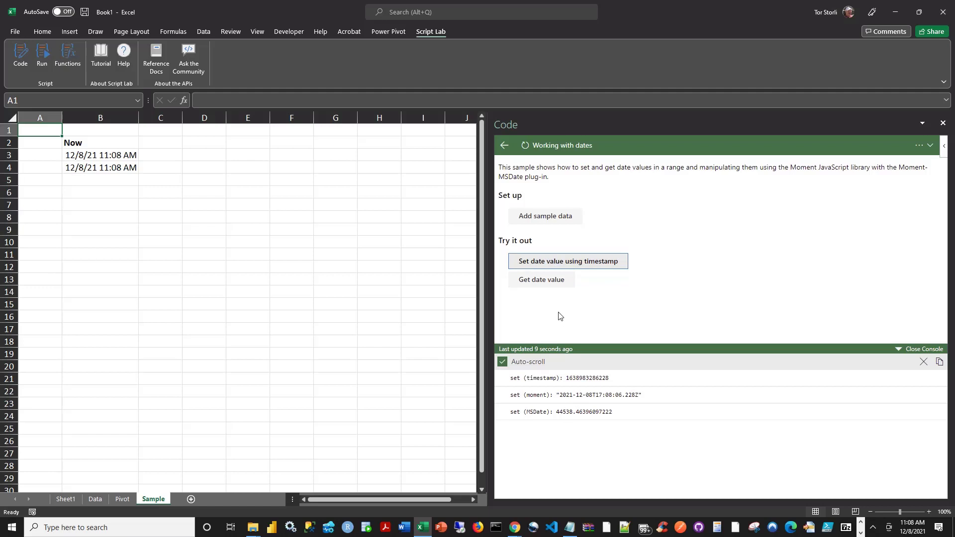
{"action": "left_click", "coordinate": [541, 281]}
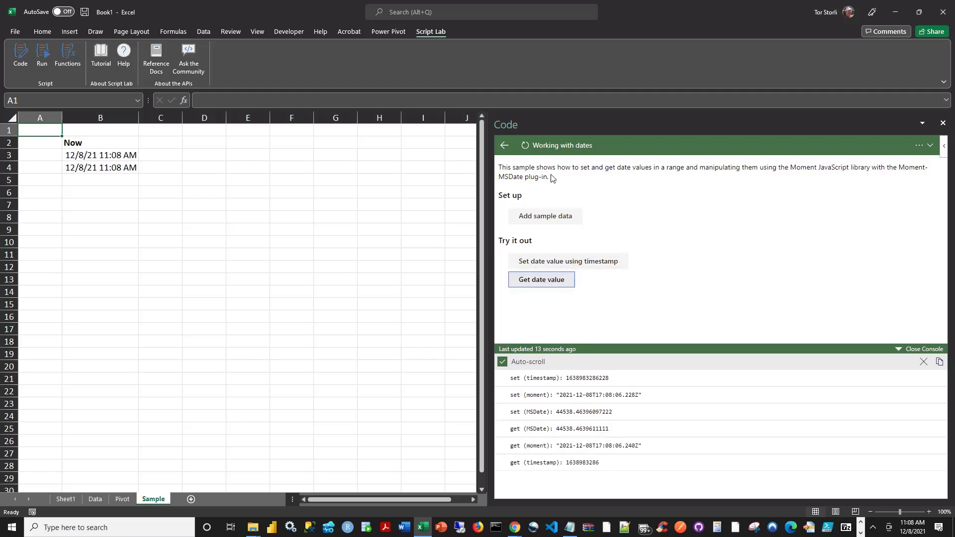
Return to the dates sample's code and inspect its moment library references.
{"action": "left_click", "coordinate": [504, 145]}
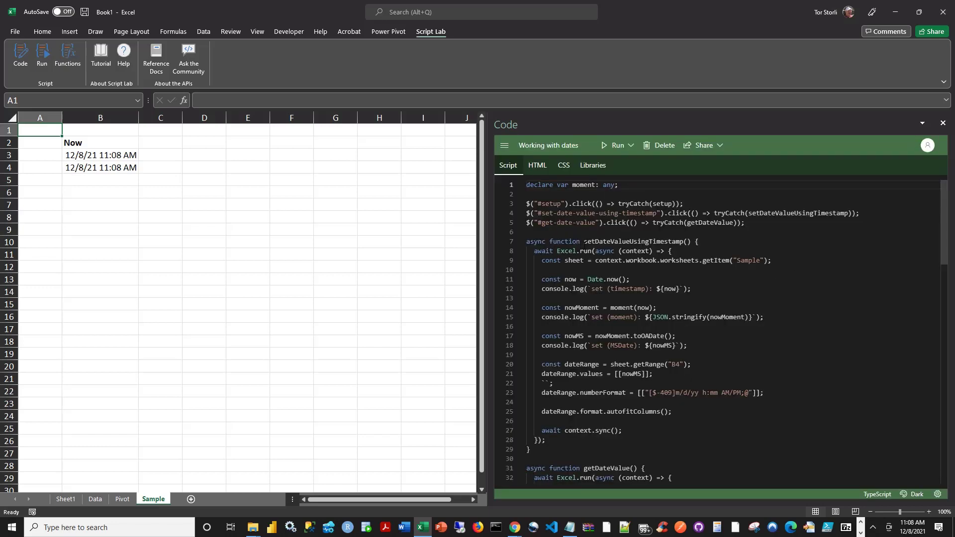
{"action": "left_click", "coordinate": [591, 166]}
{"action": "left_click_drag", "start_coordinate": [617, 309], "coordinate": [520, 294]}
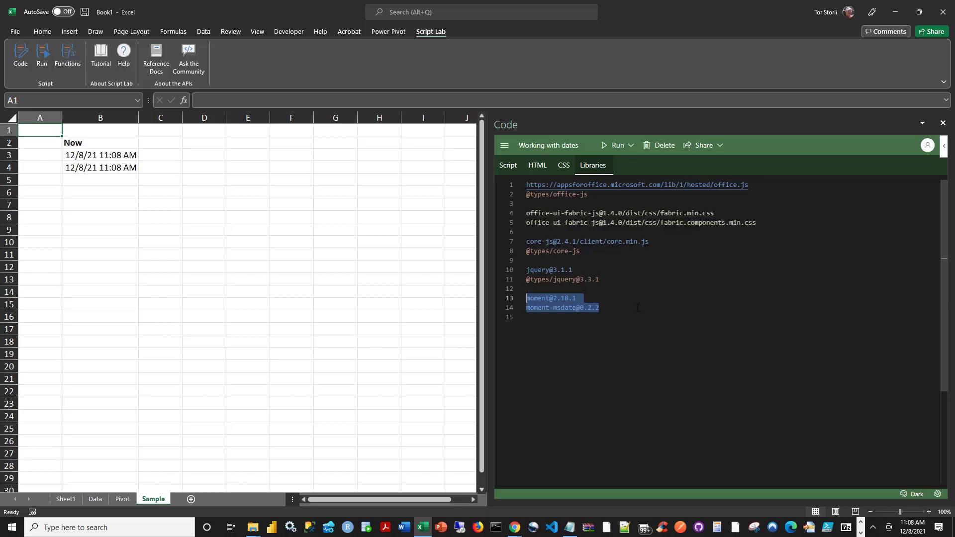
{"action": "left_click", "coordinate": [599, 307]}
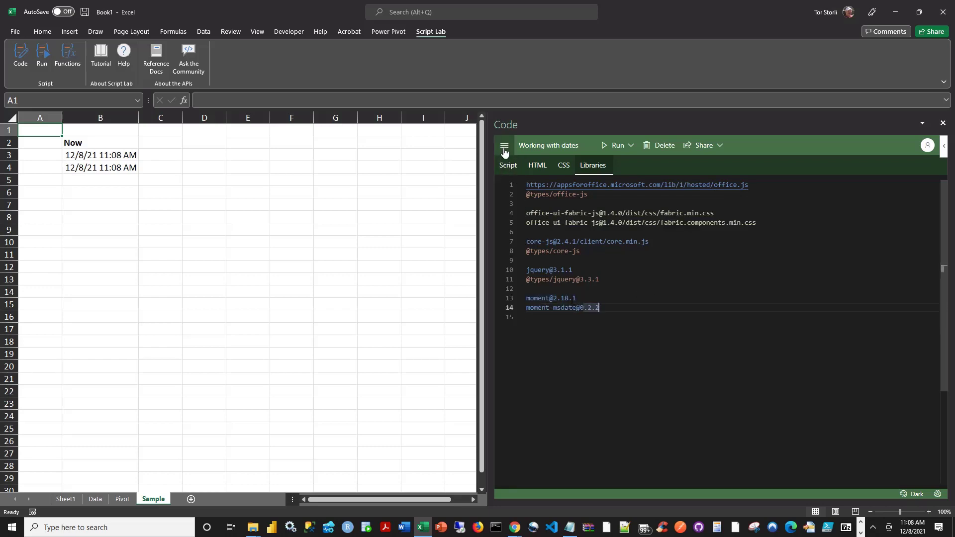
{"action": "left_click", "coordinate": [507, 167]}
Highlight every use of moment in the script, then narrow the pane to reveal columns K and L.
{"action": "double_click", "coordinate": [621, 308]}
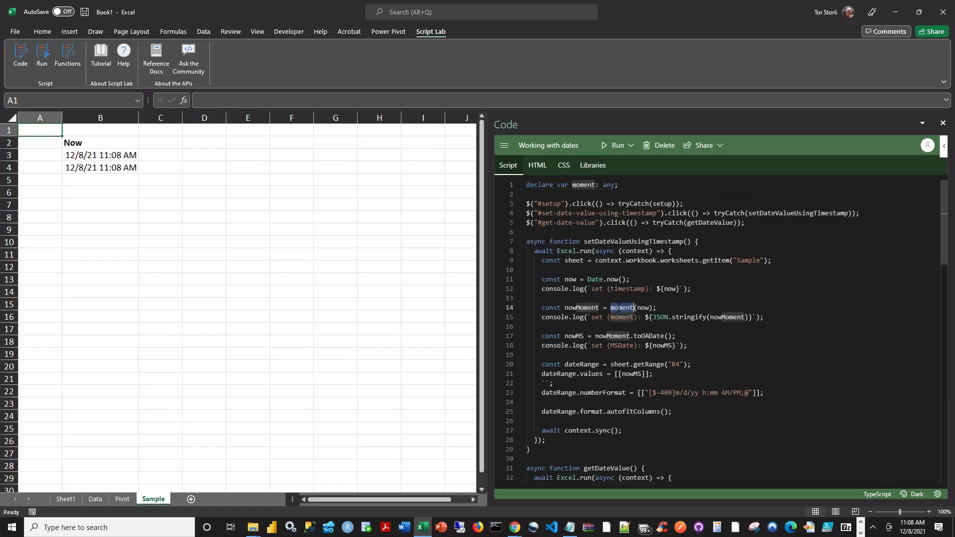
{"action": "scroll", "coordinate": [828, 360], "scroll_direction": "down", "scroll_amount": 5}
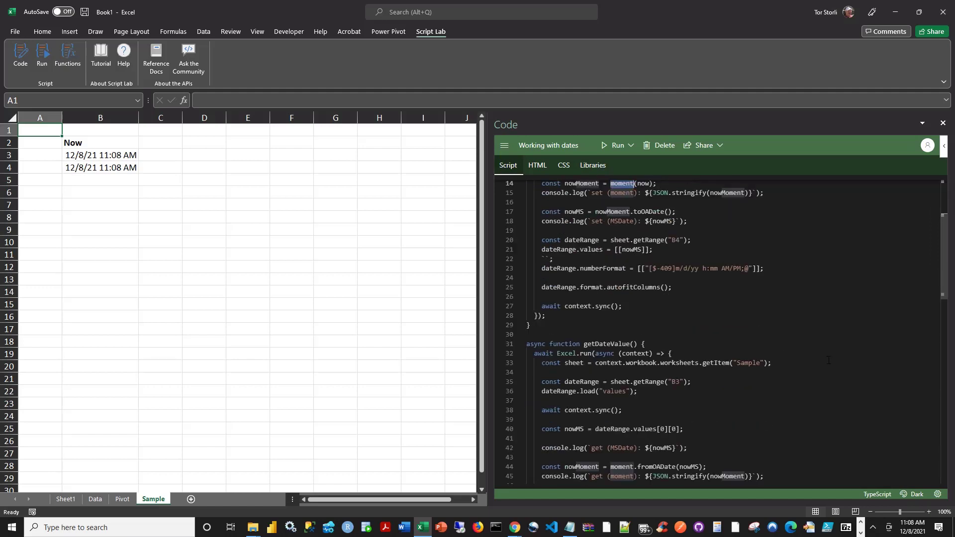
{"action": "scroll", "coordinate": [831, 366], "scroll_direction": "down", "scroll_amount": 7}
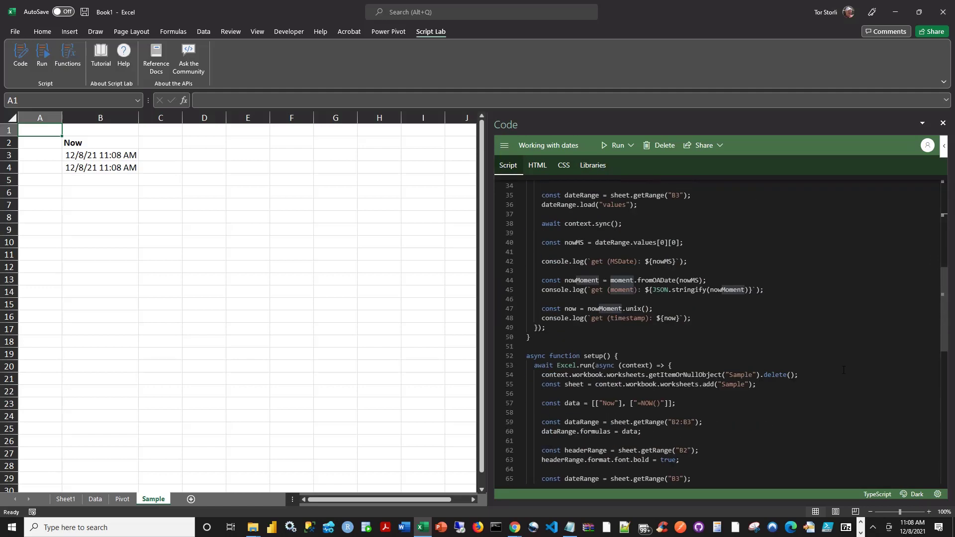
{"action": "left_click", "coordinate": [711, 327]}
{"action": "scroll", "coordinate": [766, 345], "scroll_direction": "up", "scroll_amount": 5}
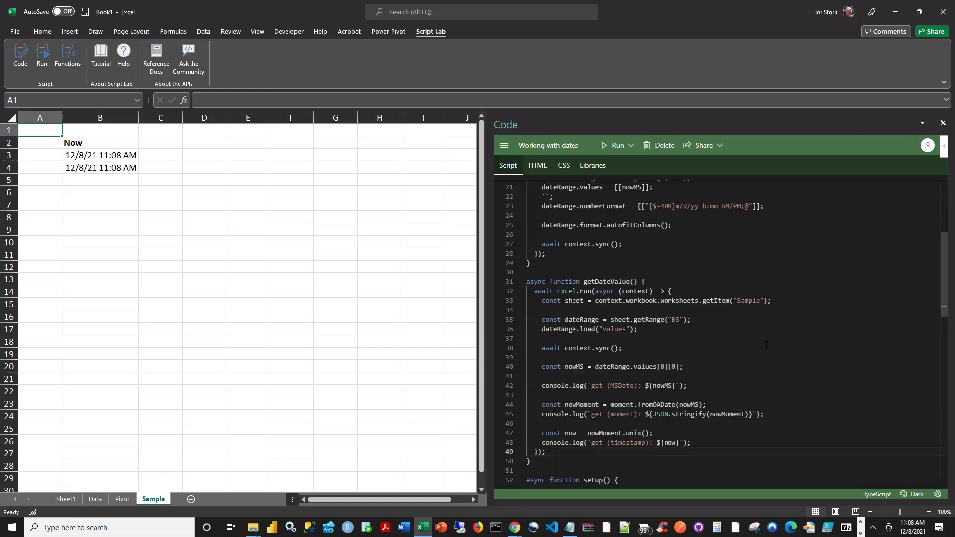
{"action": "scroll", "coordinate": [746, 309], "scroll_direction": "up", "scroll_amount": 7}
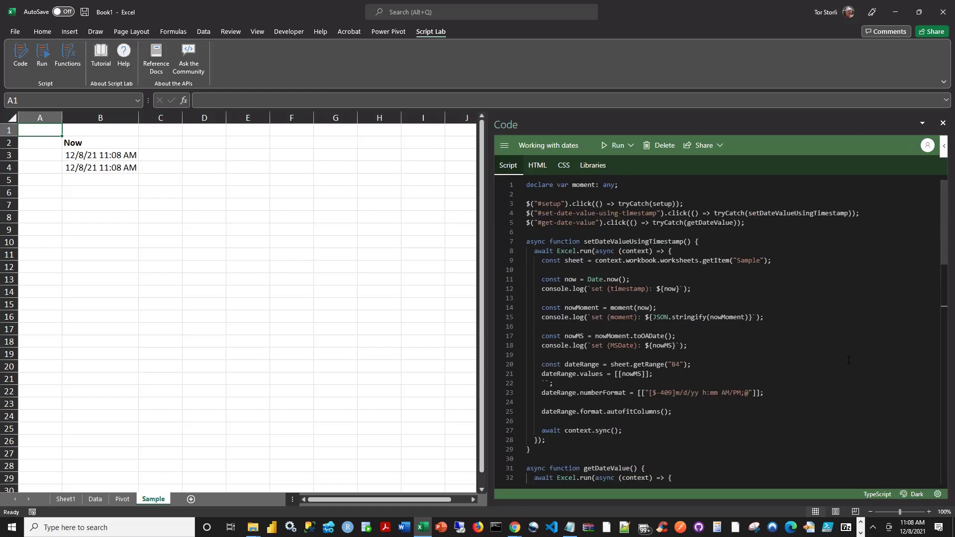
{"action": "scroll", "coordinate": [849, 360], "scroll_direction": "down", "scroll_amount": 2}
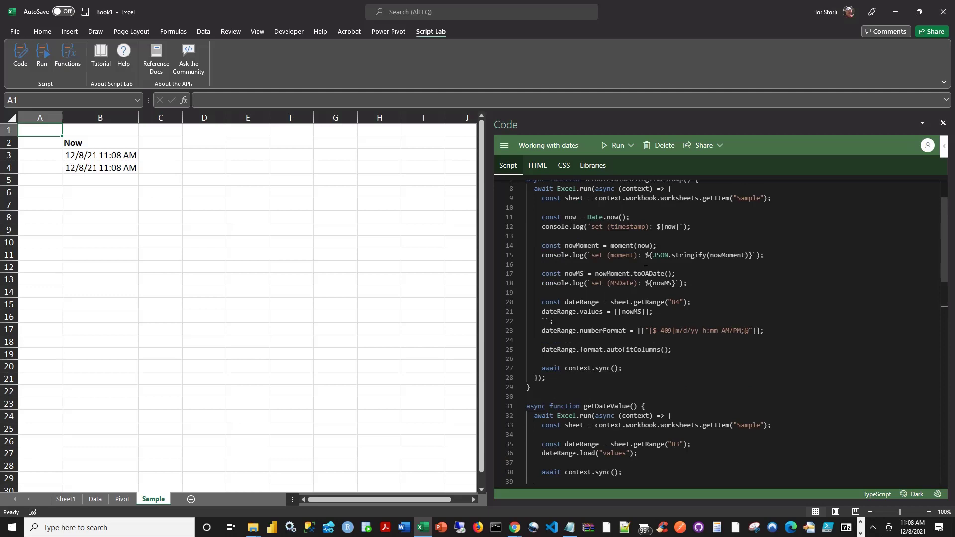
{"action": "left_click_drag", "start_coordinate": [486, 196], "coordinate": [597, 198]}
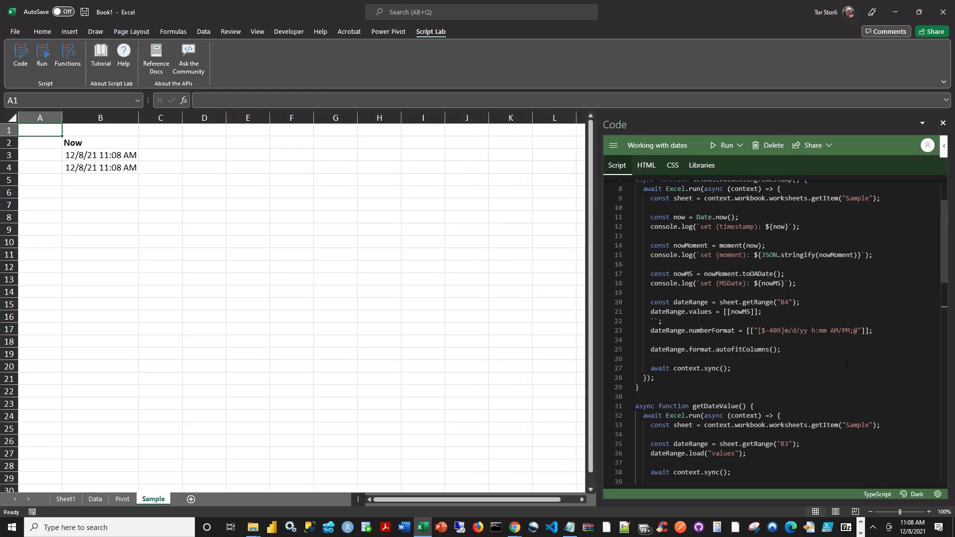